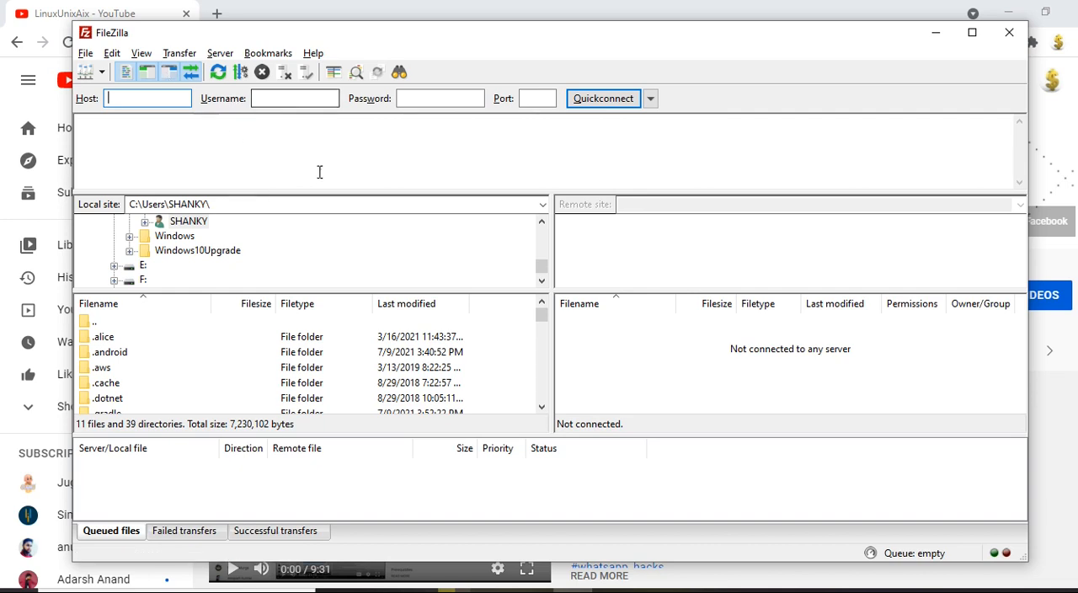
# Step: Connect to the saved site "linux" and check which remote directory opens
pyautogui.click(101, 72)
pyautogui.click(114, 95)
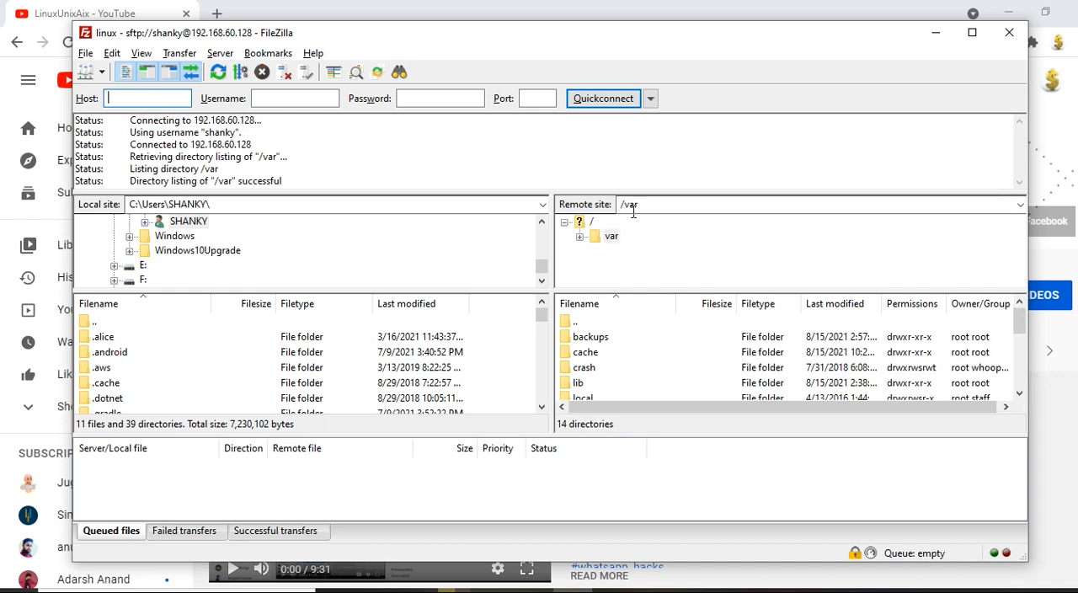
pyautogui.click(658, 206)
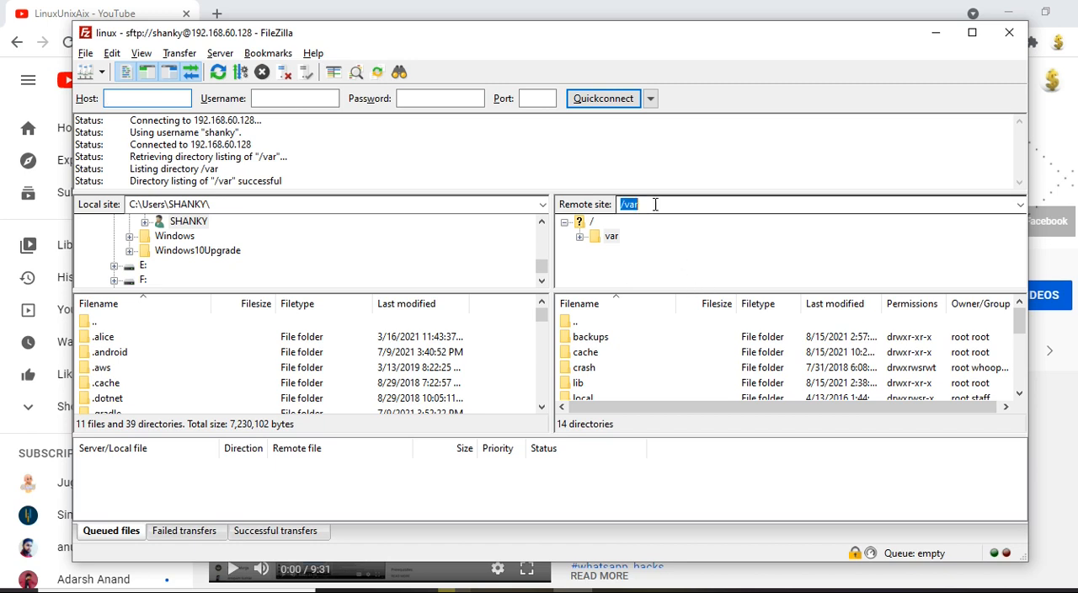
pyautogui.click(649, 203)
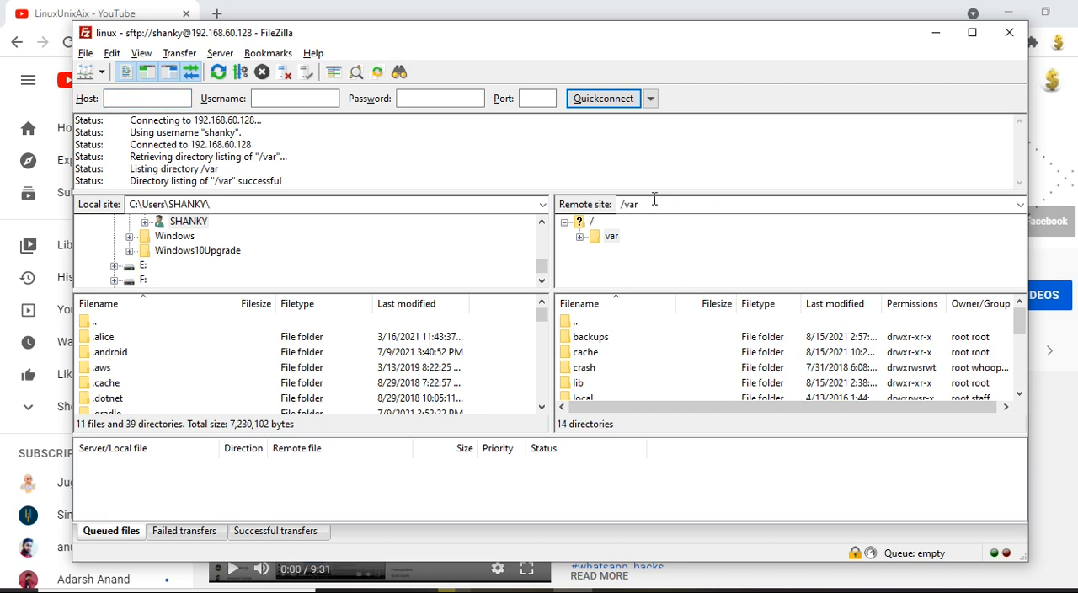
pyautogui.doubleClick(654, 199)
# Step: Open the advanced settings of the saved "linux" site in the Site Manager
pyautogui.click(103, 73)
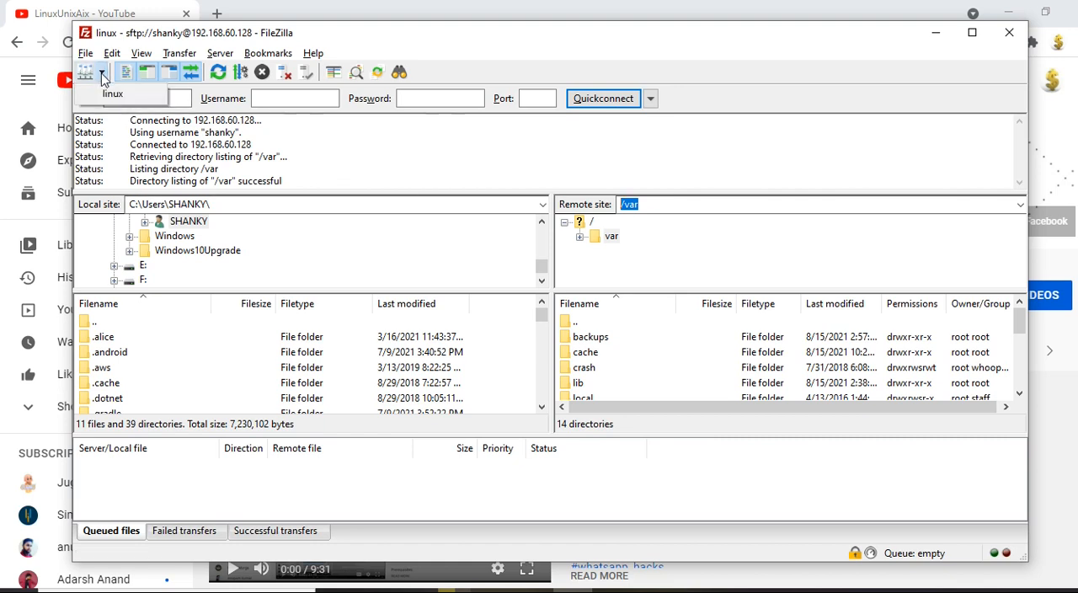
pyautogui.click(85, 52)
pyautogui.click(97, 70)
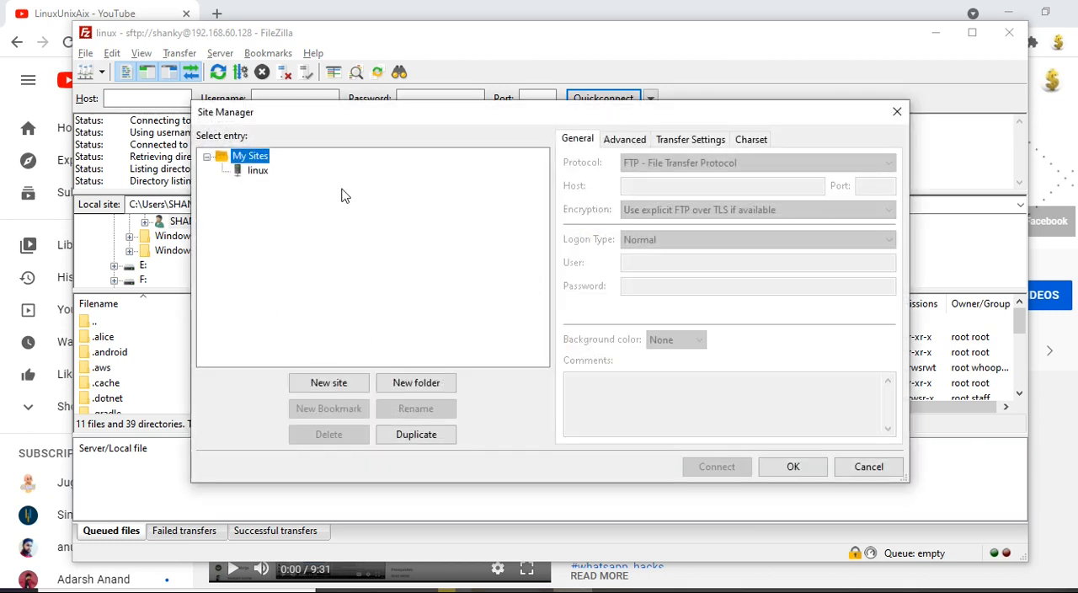
pyautogui.click(256, 172)
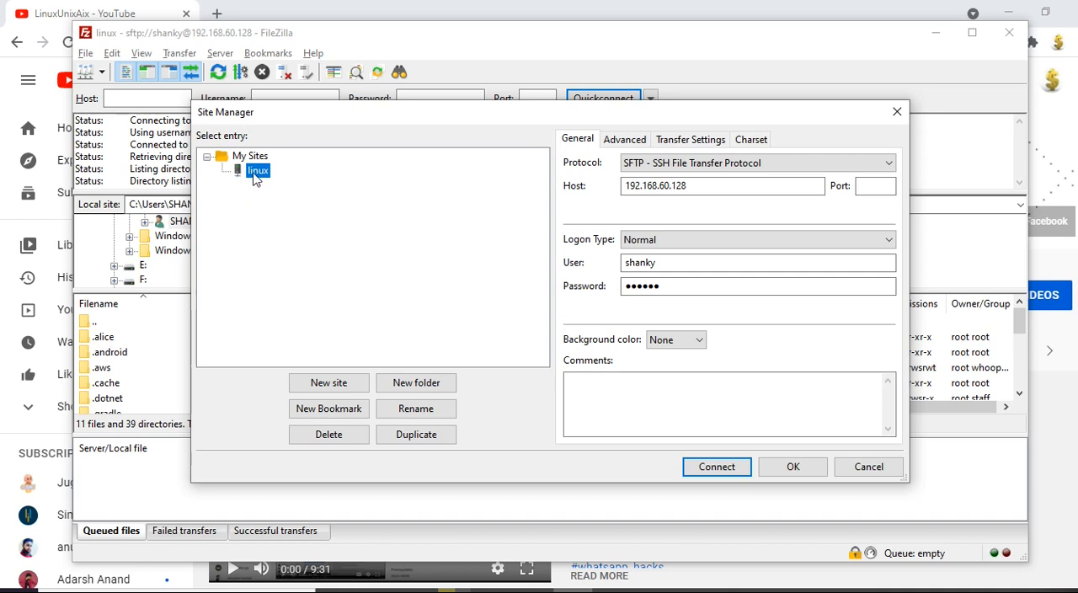
pyautogui.click(712, 186)
pyautogui.click(659, 259)
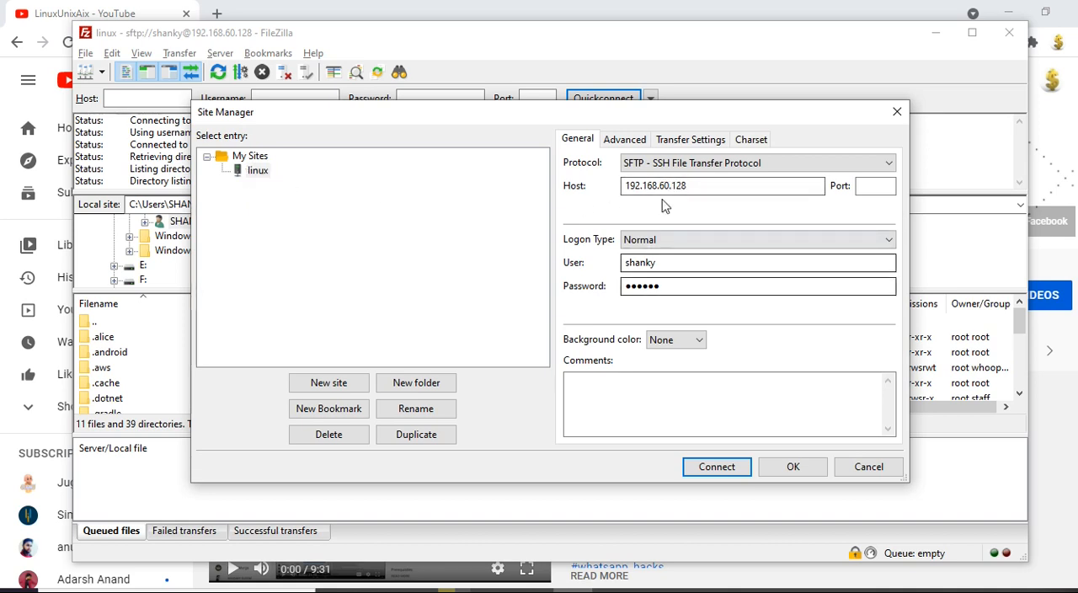
pyautogui.click(624, 140)
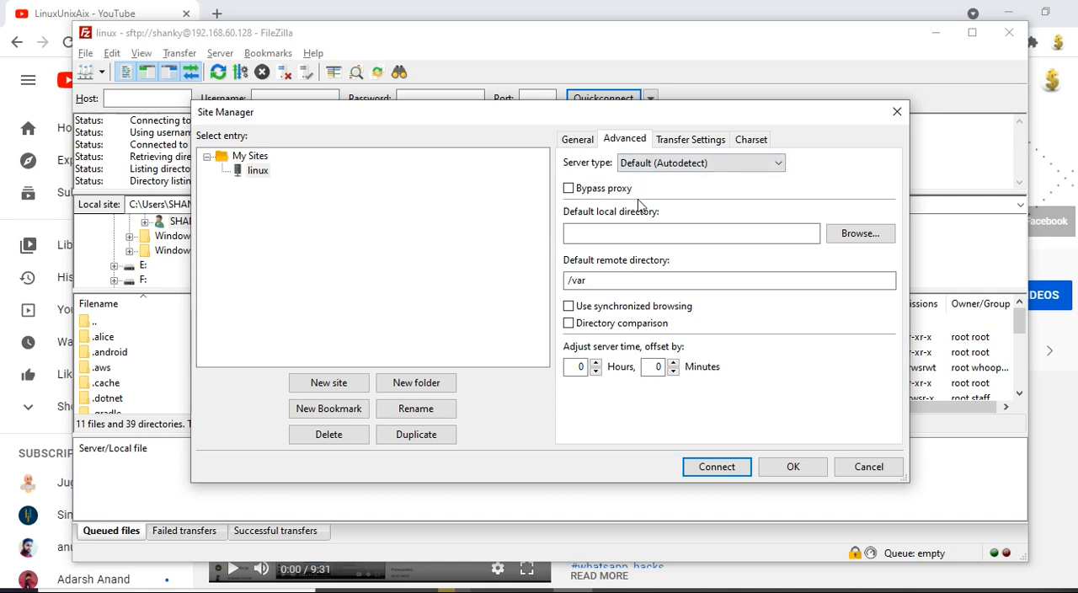
# Step: Set the site's default remote directory to the account's own folder under /home, save it, and dismiss the prompt for a second connection
pyautogui.click(640, 234)
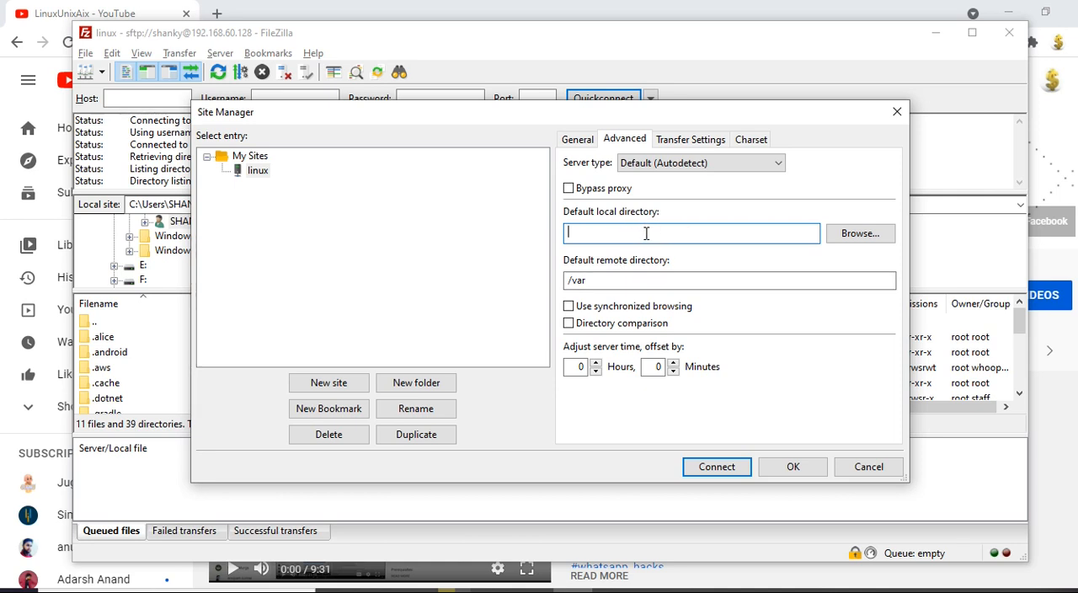
pyautogui.click(606, 278)
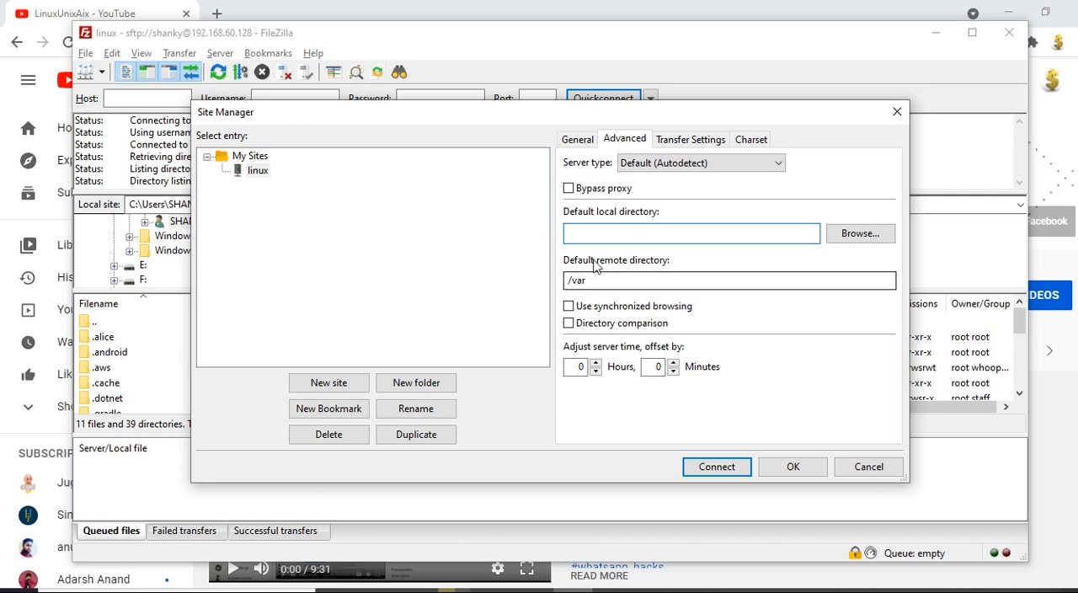
pyautogui.press('BackSpace')
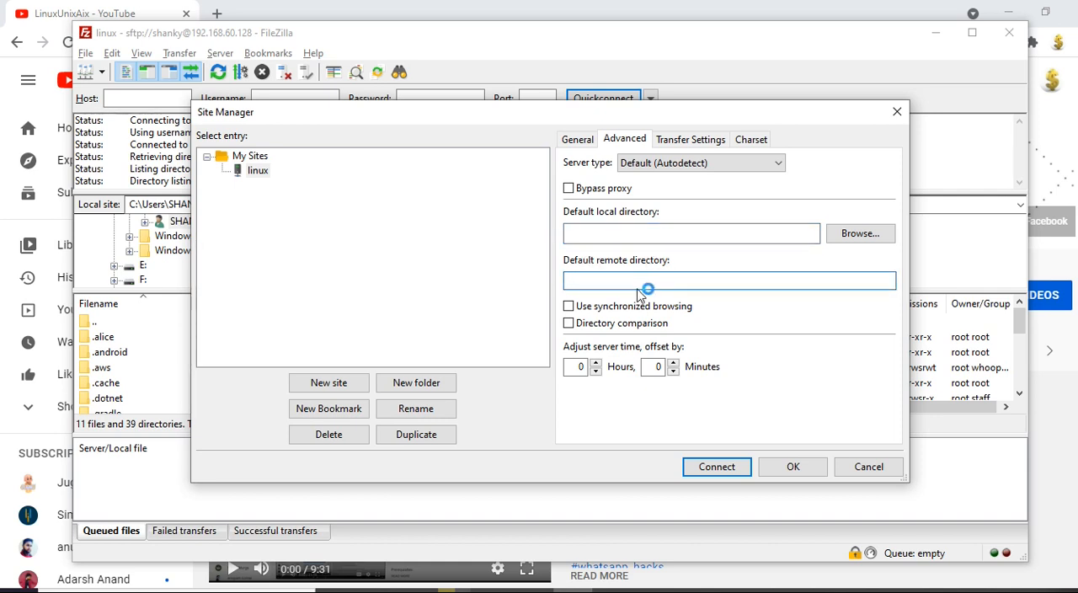
pyautogui.write('/')
pyautogui.write('jo')
pyautogui.press('BackSpace')
pyautogui.press('BackSpace')
pyautogui.write('home/shanky')
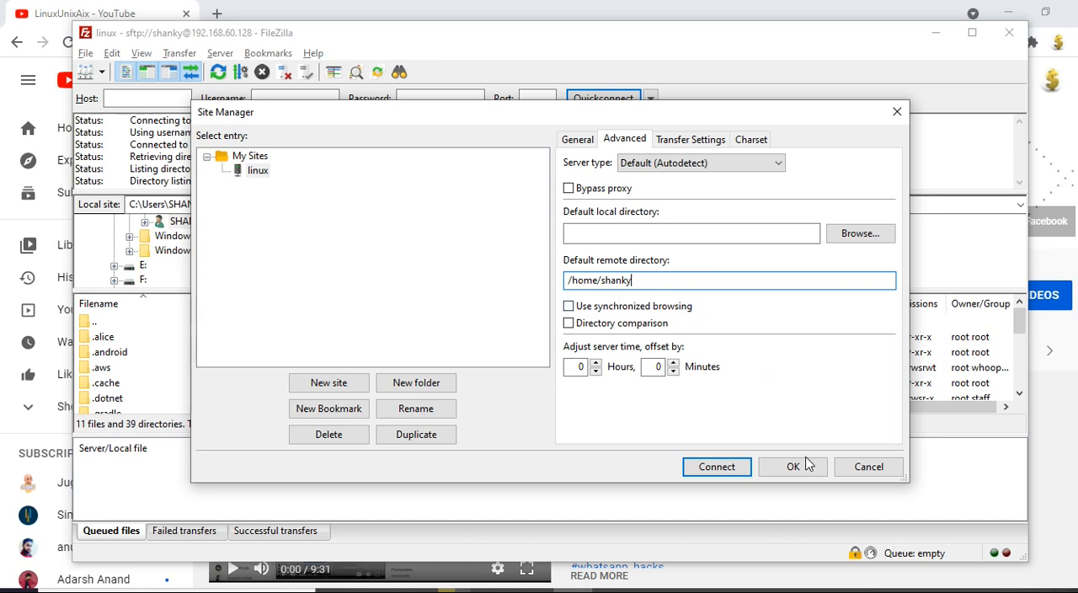
pyautogui.click(712, 466)
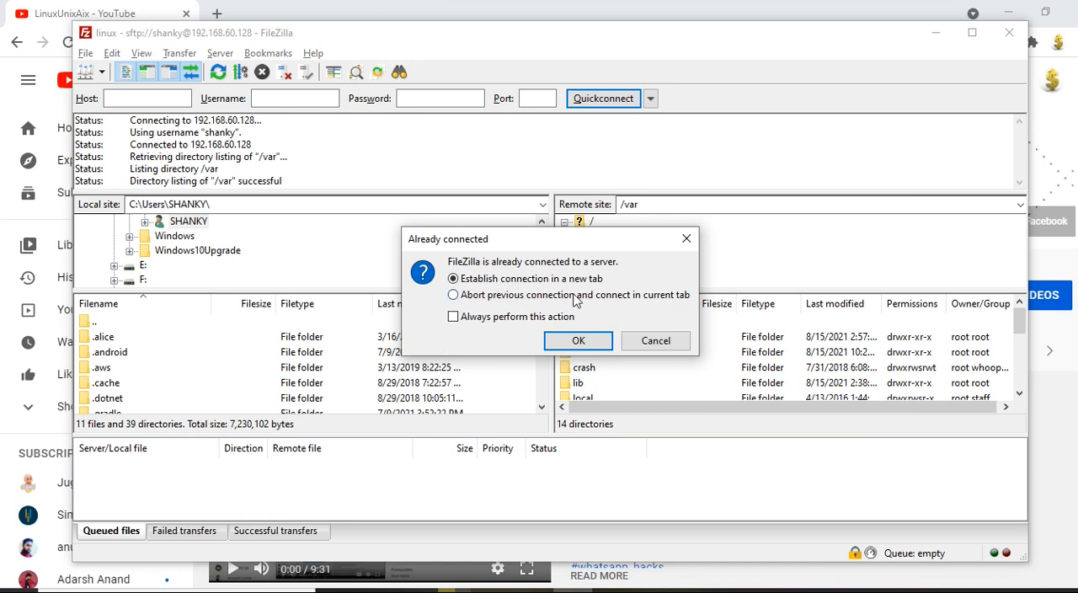
pyautogui.click(637, 345)
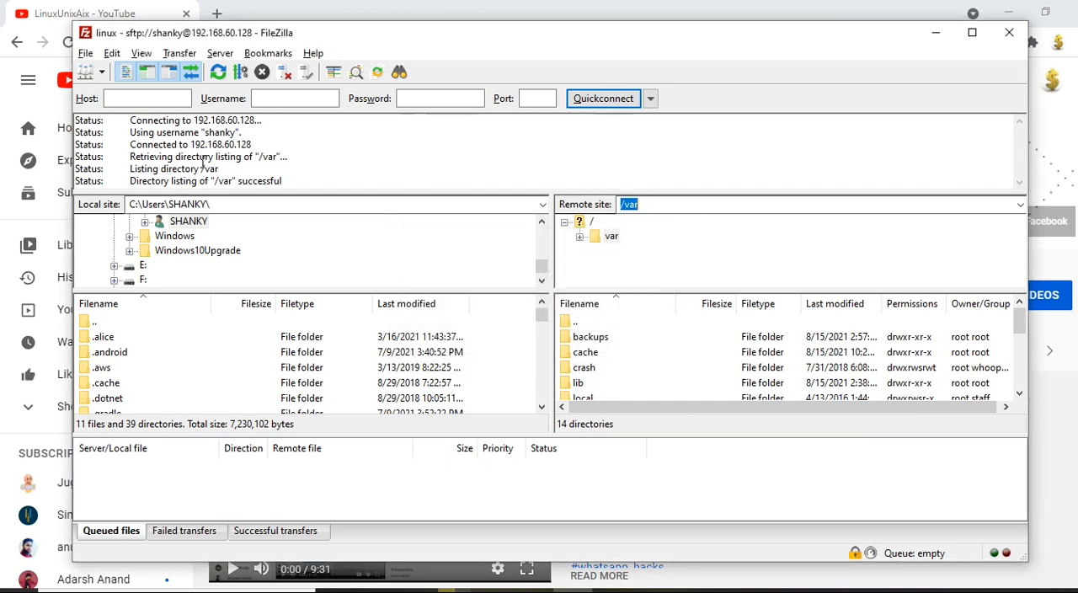
# Step: Disconnect from the server, reconnect to the "linux" site from the Site Manager, and check the remote path
pyautogui.click(286, 73)
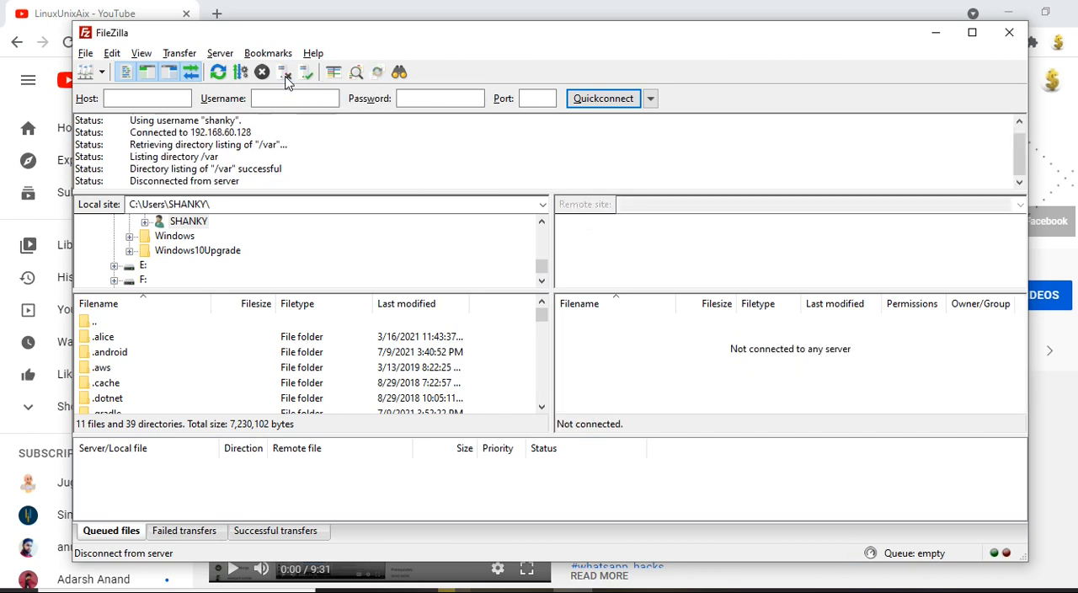
pyautogui.click(93, 74)
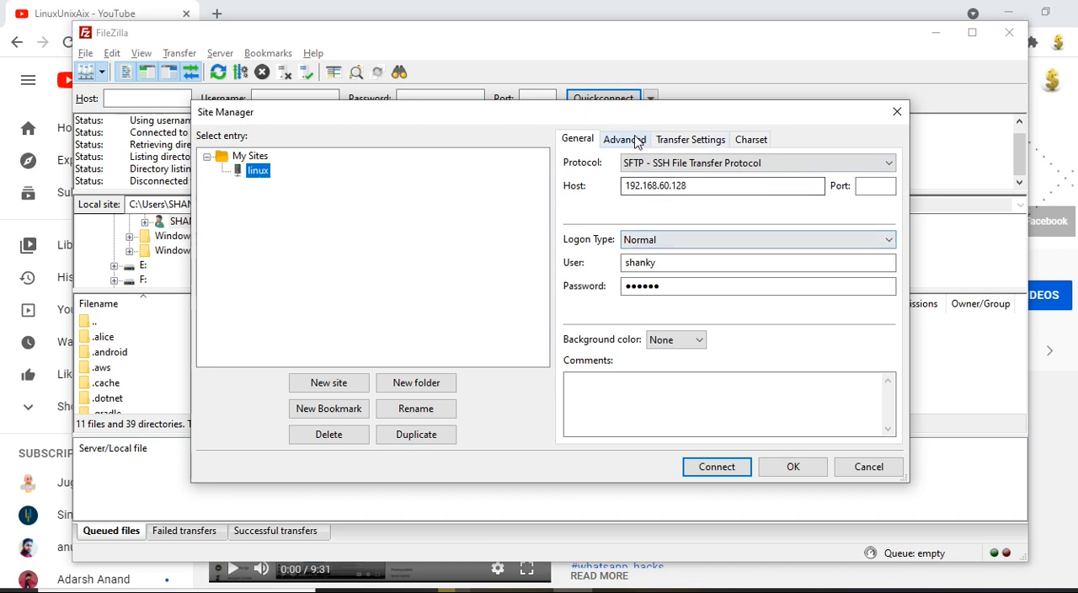
pyautogui.click(637, 141)
pyautogui.click(729, 464)
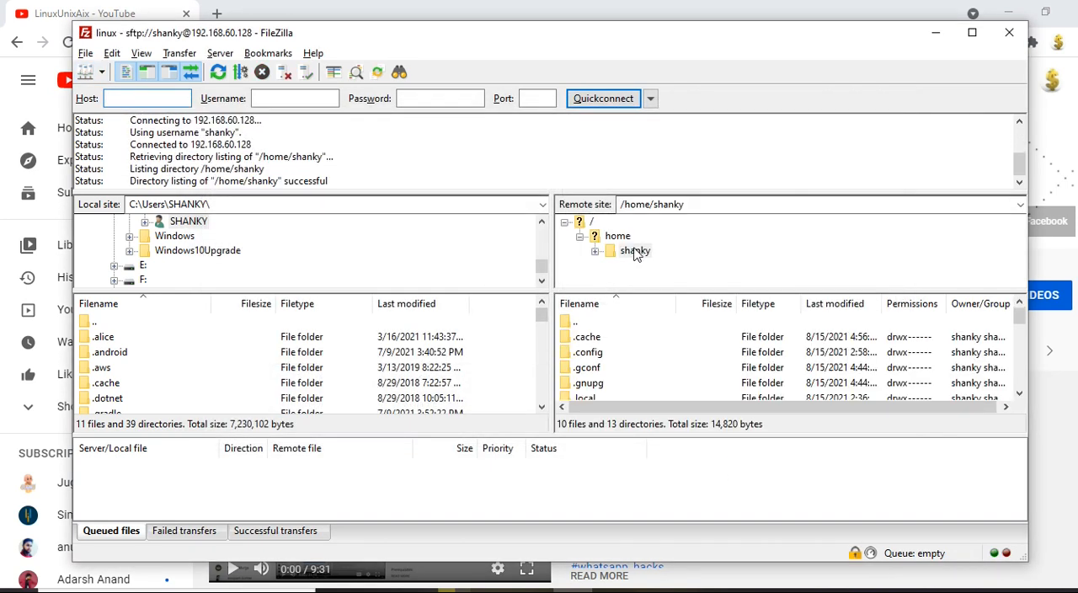
pyautogui.click(705, 206)
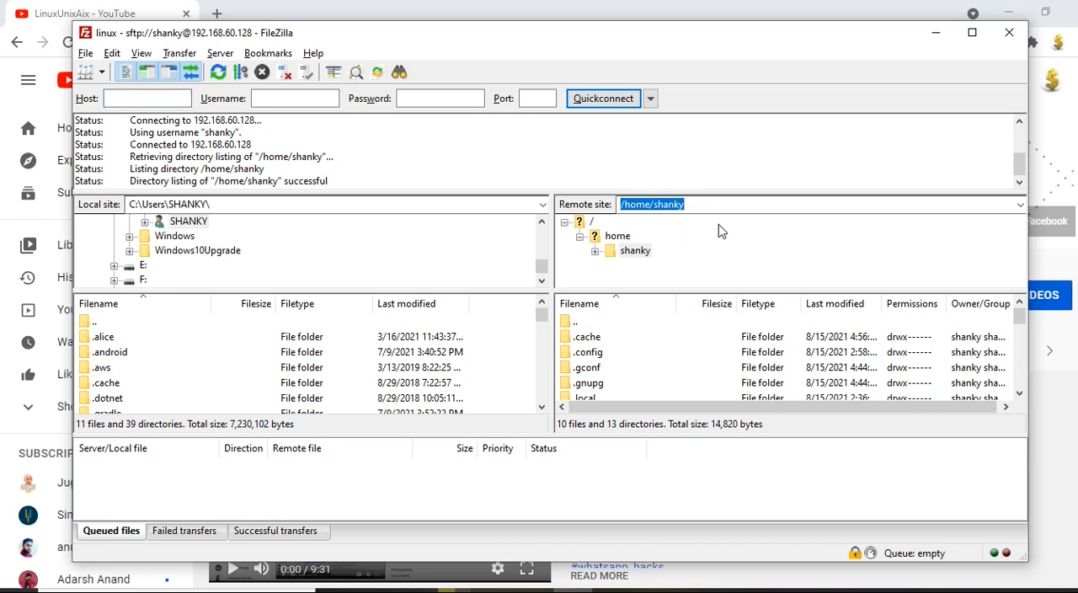
pyautogui.click(709, 208)
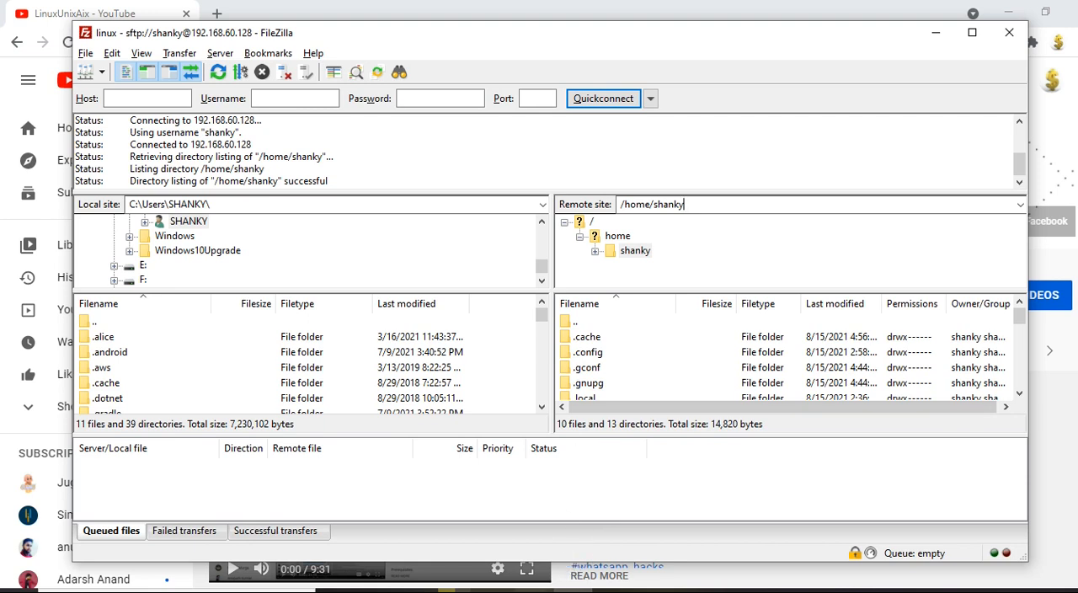
# Step: Switch to Notepad, review the auto open local/remote directory item in the tricks list, and return to FileZilla
pyautogui.click(534, 590)
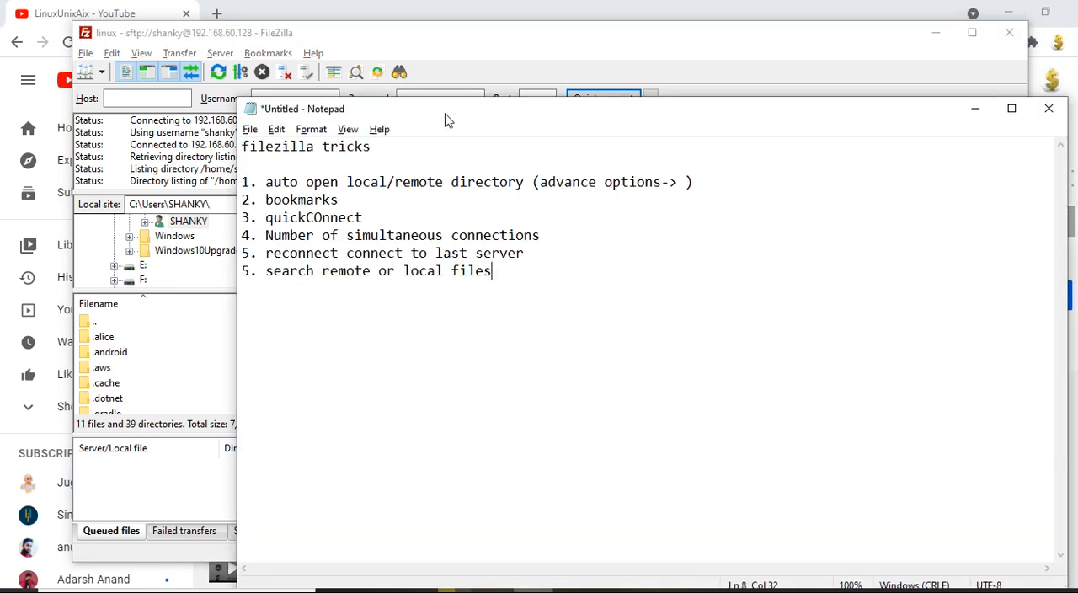
pyautogui.moveTo(426, 118); pyautogui.dragTo(556, 141)
pyautogui.moveTo(491, 204); pyautogui.dragTo(564, 205)
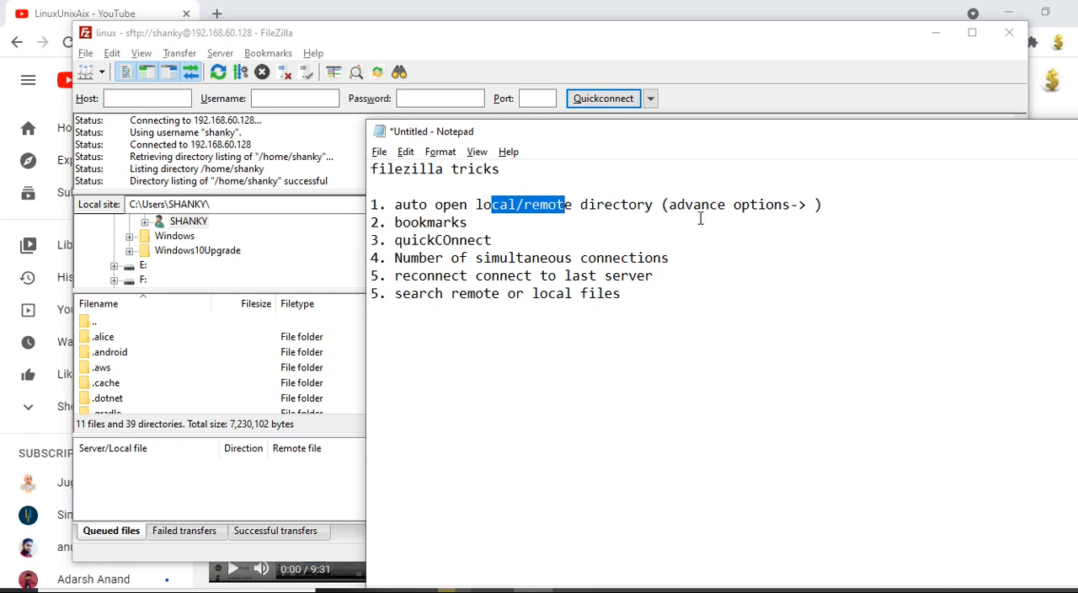
pyautogui.click(822, 214)
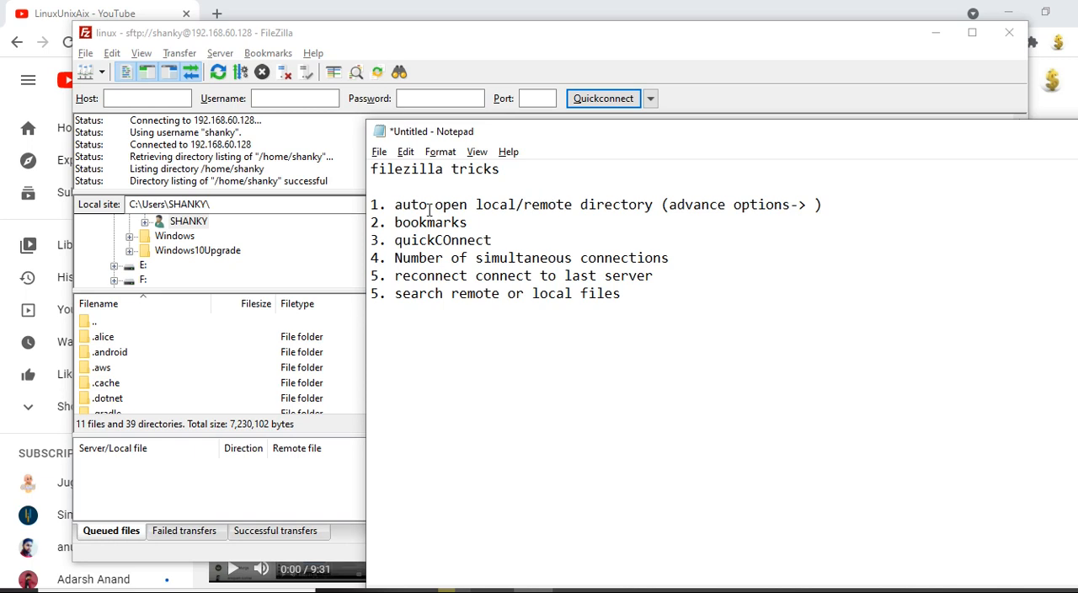
pyautogui.click(324, 152)
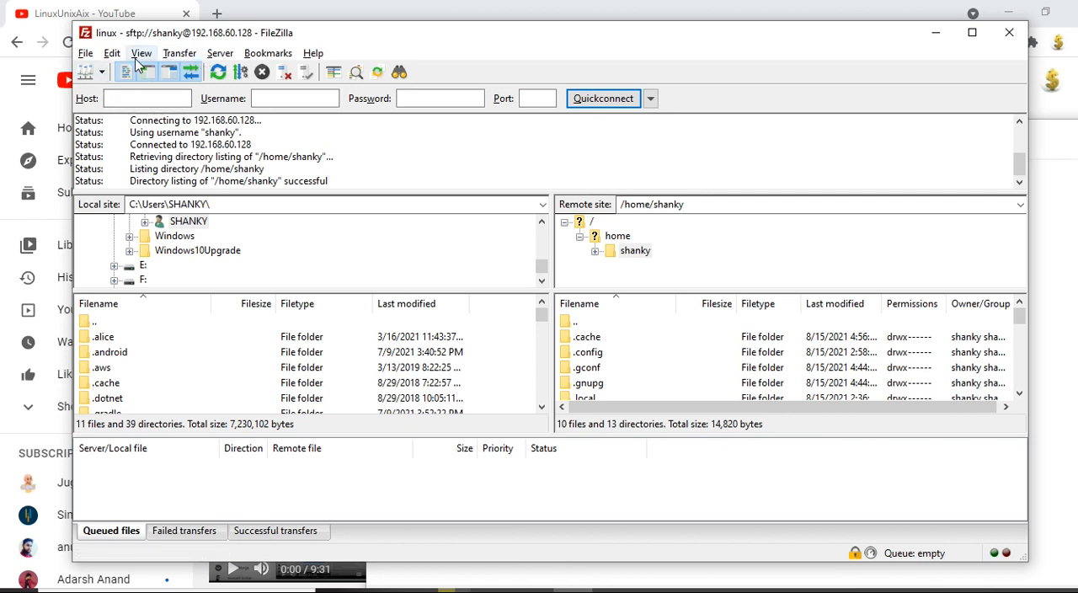
# Step: Start a new global bookmark with the Desktop folder as its local directory
pyautogui.click(266, 54)
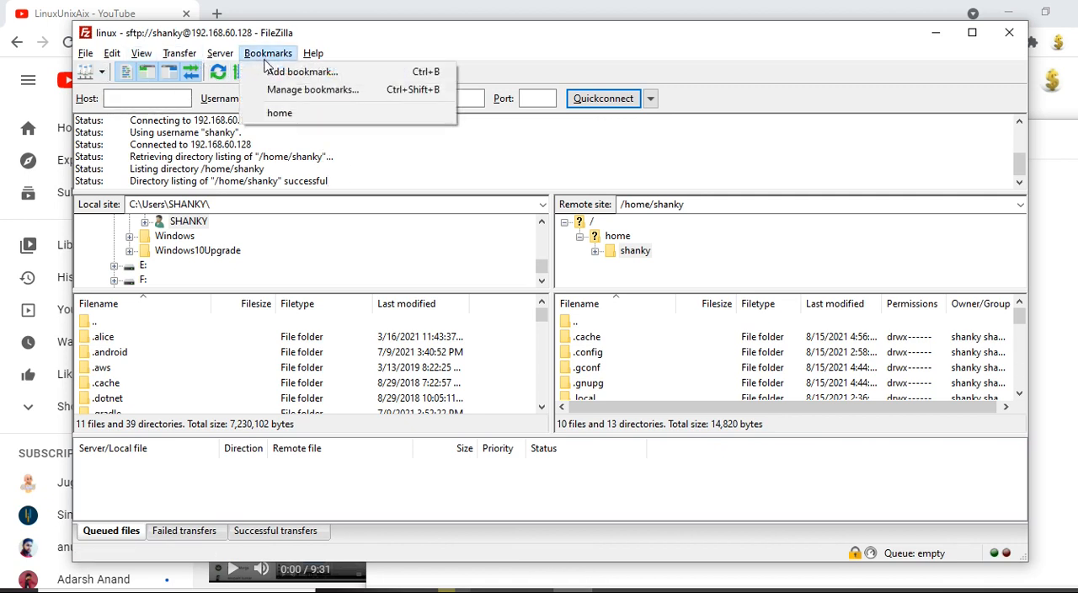
pyautogui.click(278, 74)
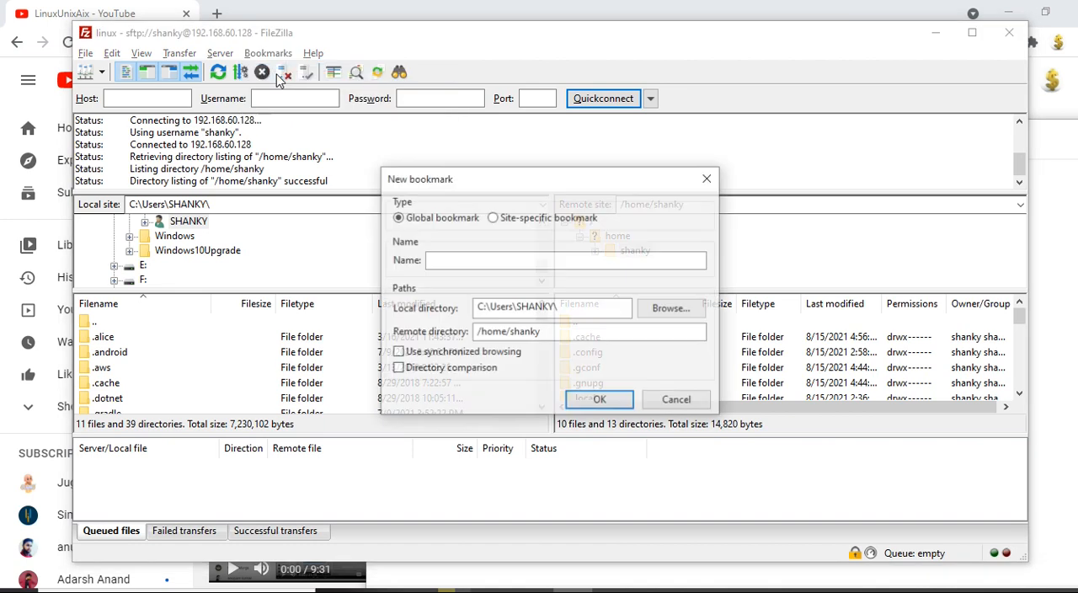
pyautogui.moveTo(630, 308); pyautogui.dragTo(444, 311)
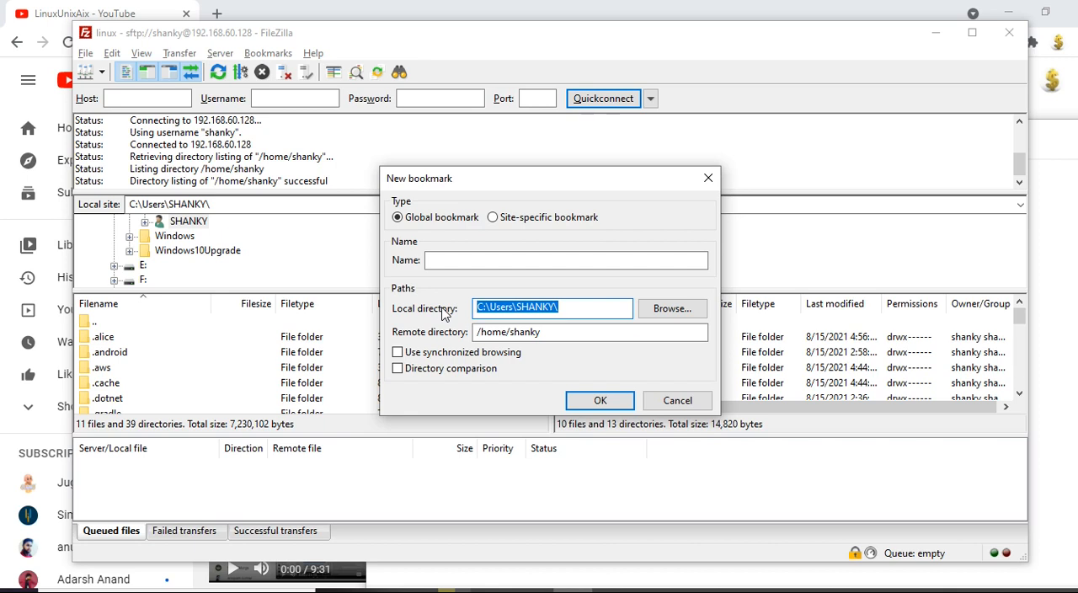
pyautogui.write('/')
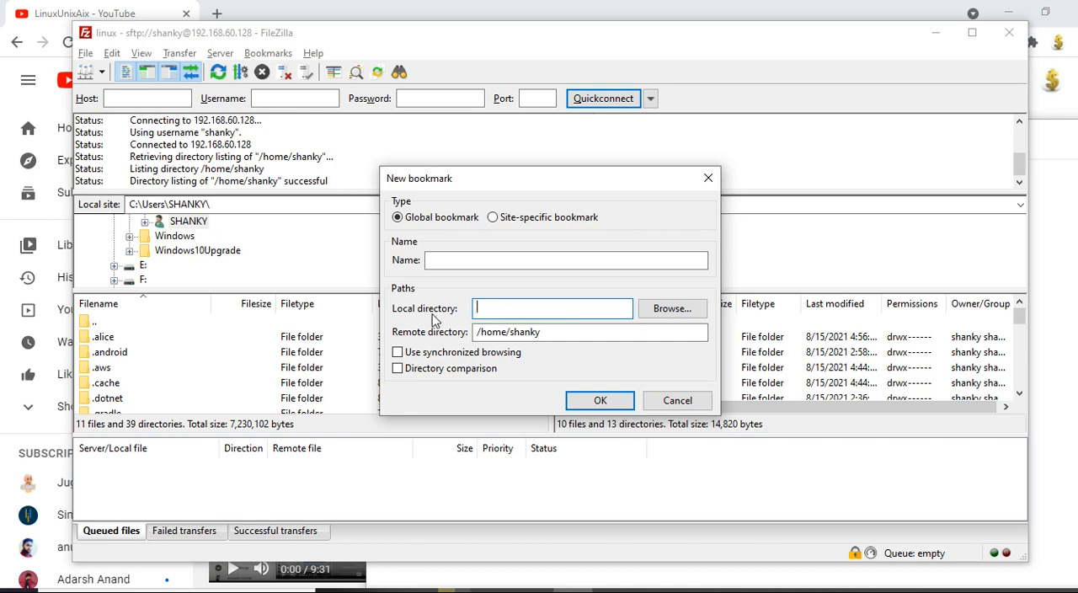
pyautogui.click(674, 309)
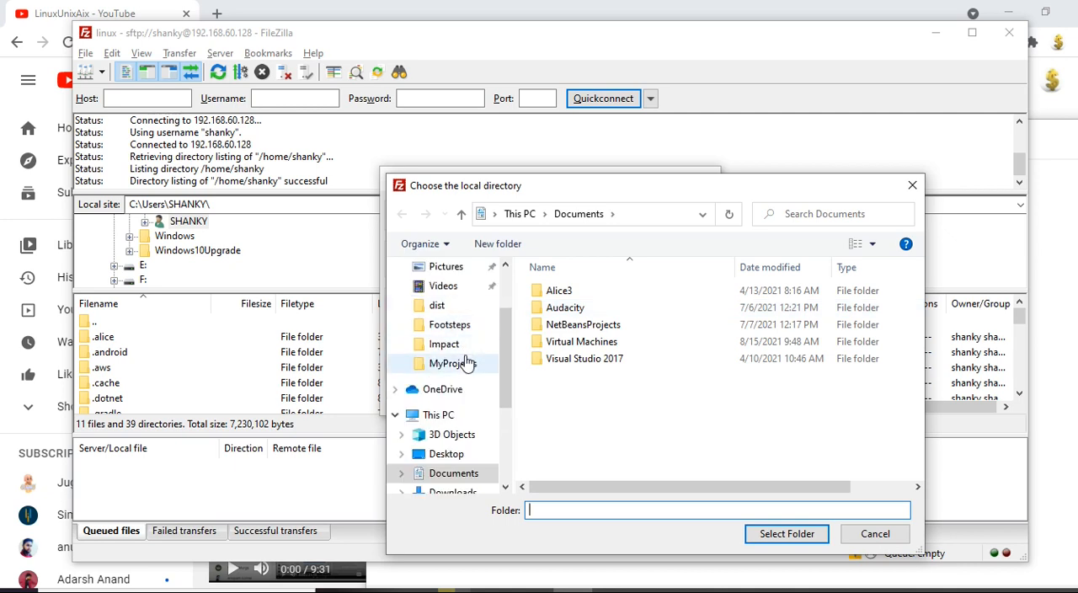
pyautogui.click(446, 453)
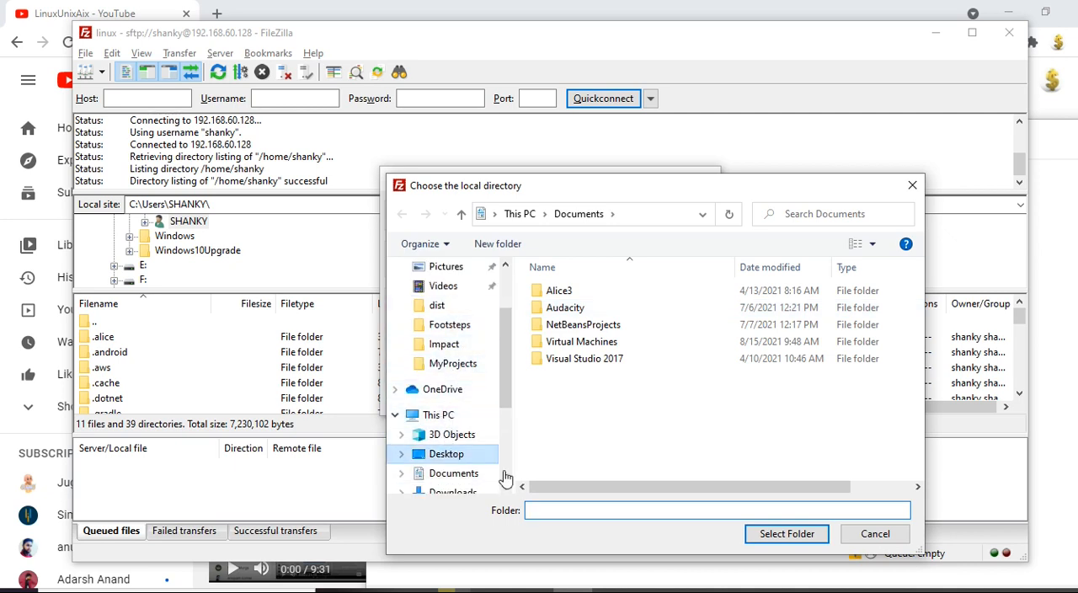
pyautogui.click(806, 536)
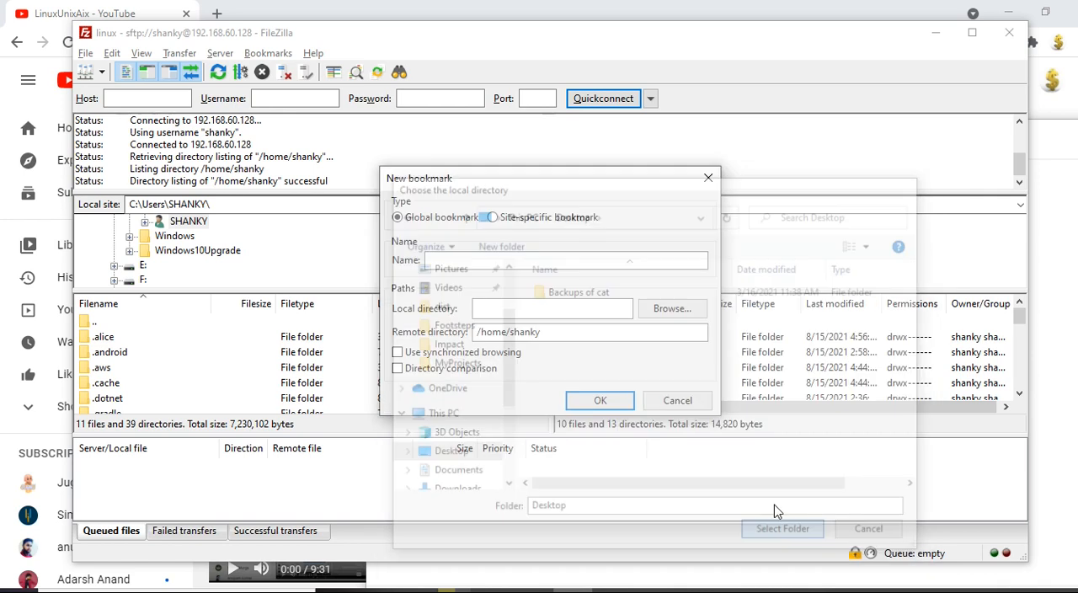
# Step: Set the bookmark's remote directory to /var, name it folder2, and save it
pyautogui.click(593, 334)
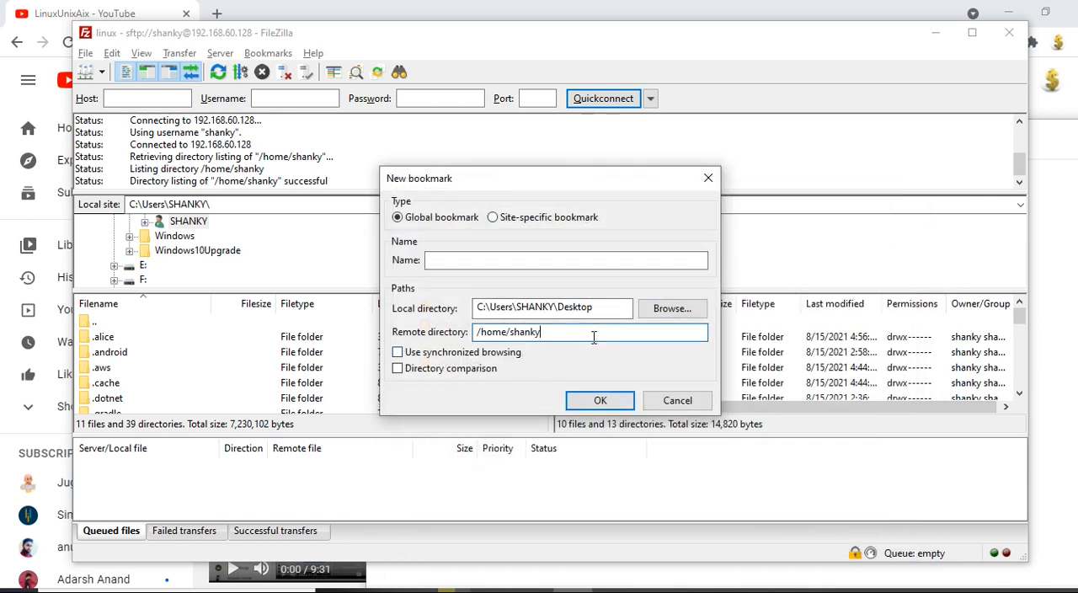
pyautogui.press('BackSpace')
pyautogui.press('BackSpace')
pyautogui.press('BackSpace')
pyautogui.press('BackSpace')
pyautogui.press('BackSpace')
pyautogui.press('BackSpace')
pyautogui.press('BackSpace')
pyautogui.press('BackSpace')
pyautogui.press('BackSpace')
pyautogui.press('BackSpace')
pyautogui.press('BackSpace')
pyautogui.click(600, 401)
pyautogui.click(630, 302)
pyautogui.click(473, 260)
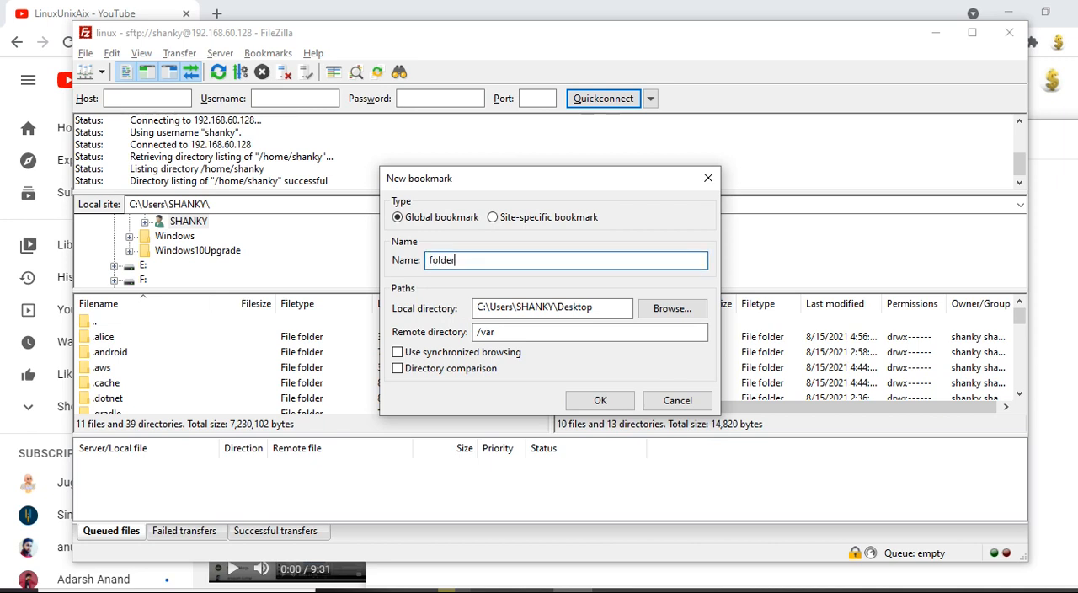
pyautogui.click(599, 400)
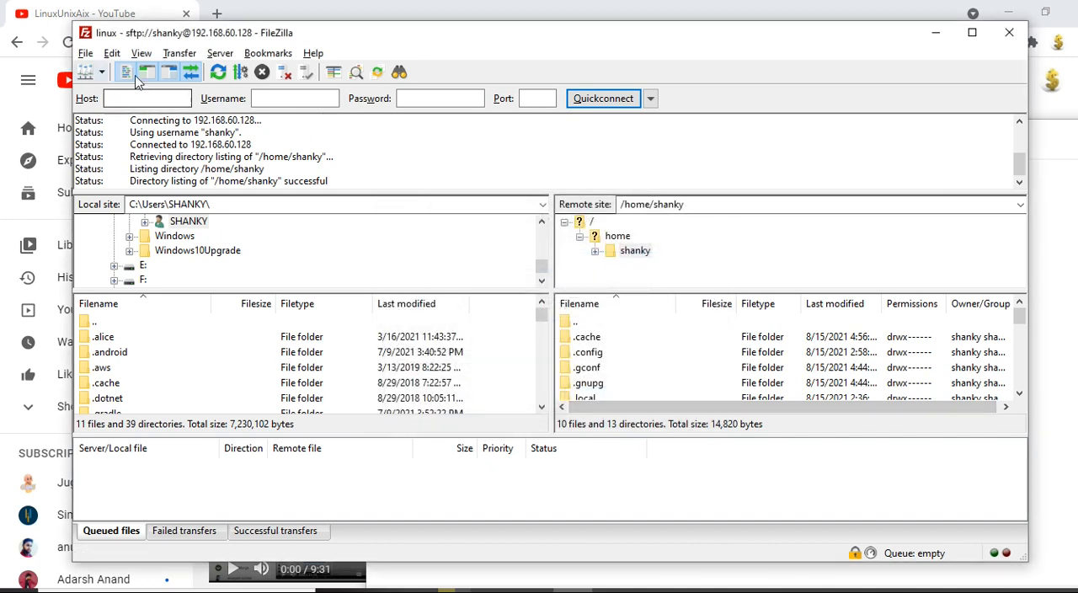
# Step: Go to the folder2 bookmark, return to the home bookmark, and check the remote path
pyautogui.click(269, 57)
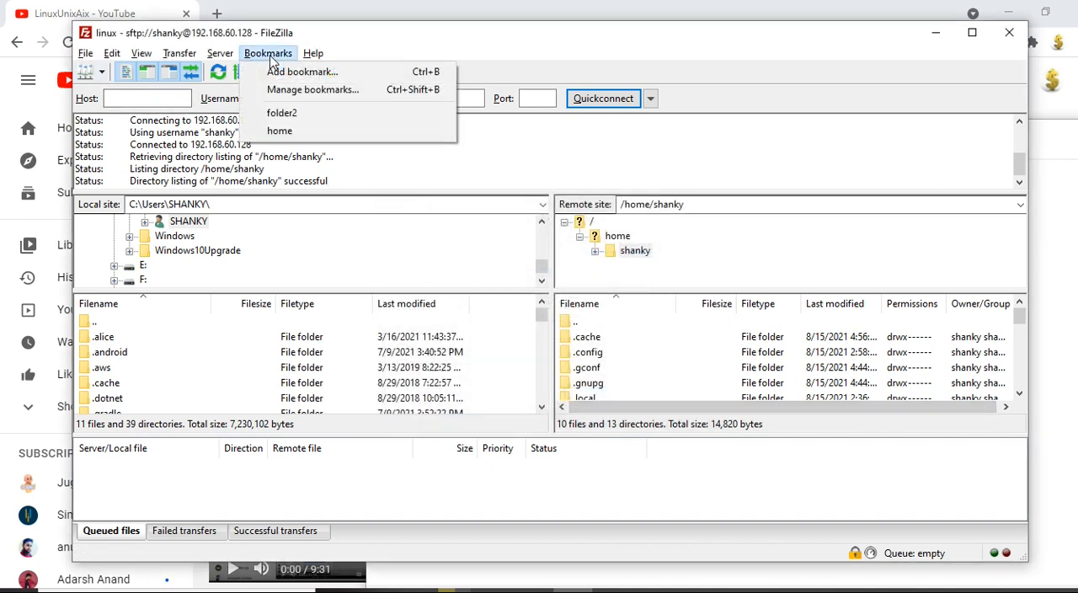
pyautogui.click(304, 116)
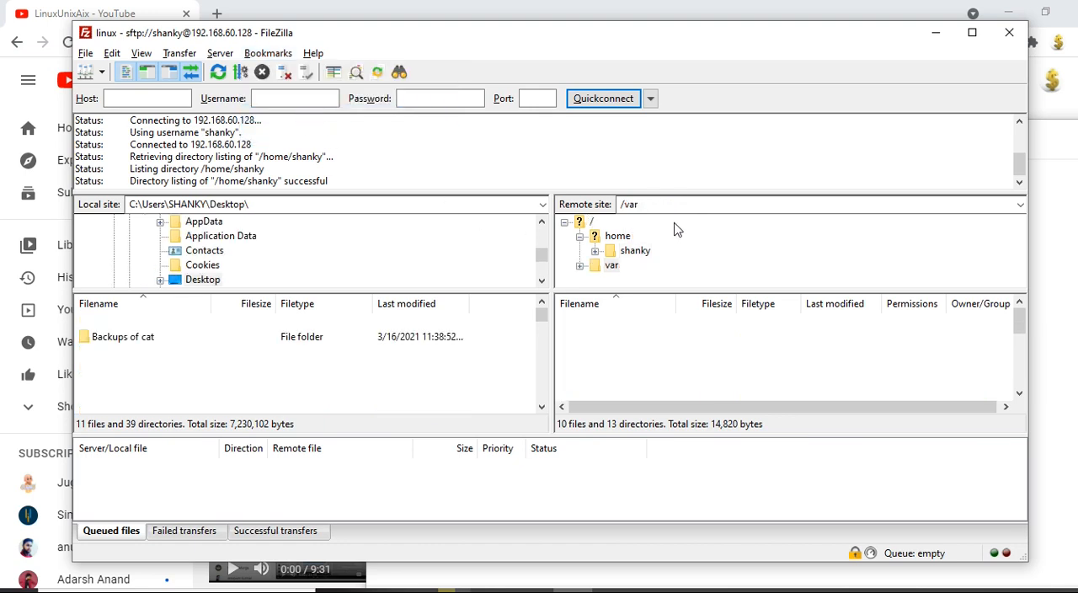
pyautogui.click(268, 53)
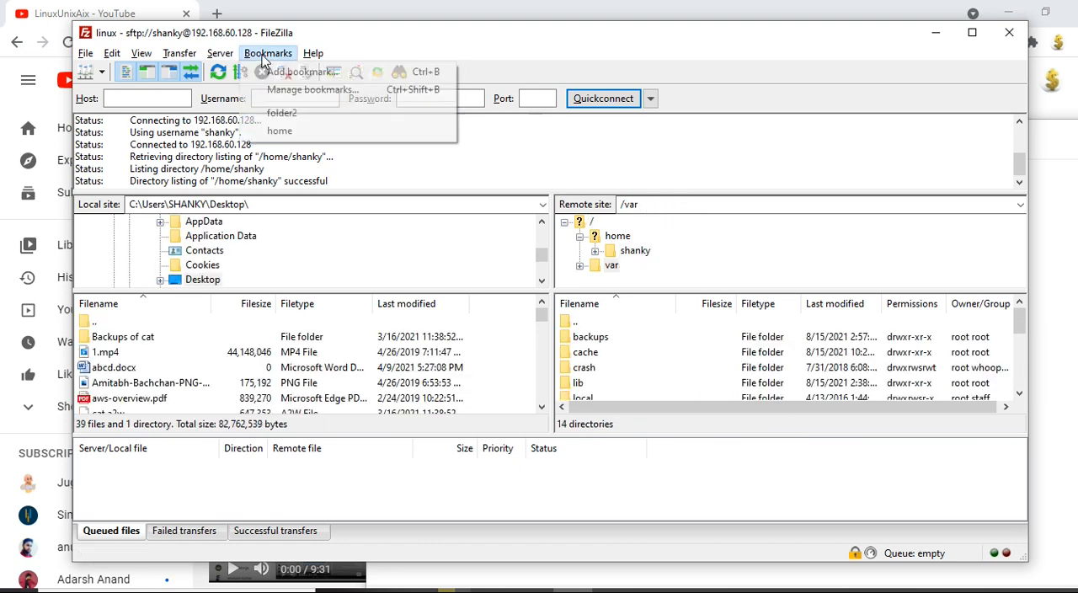
pyautogui.click(280, 131)
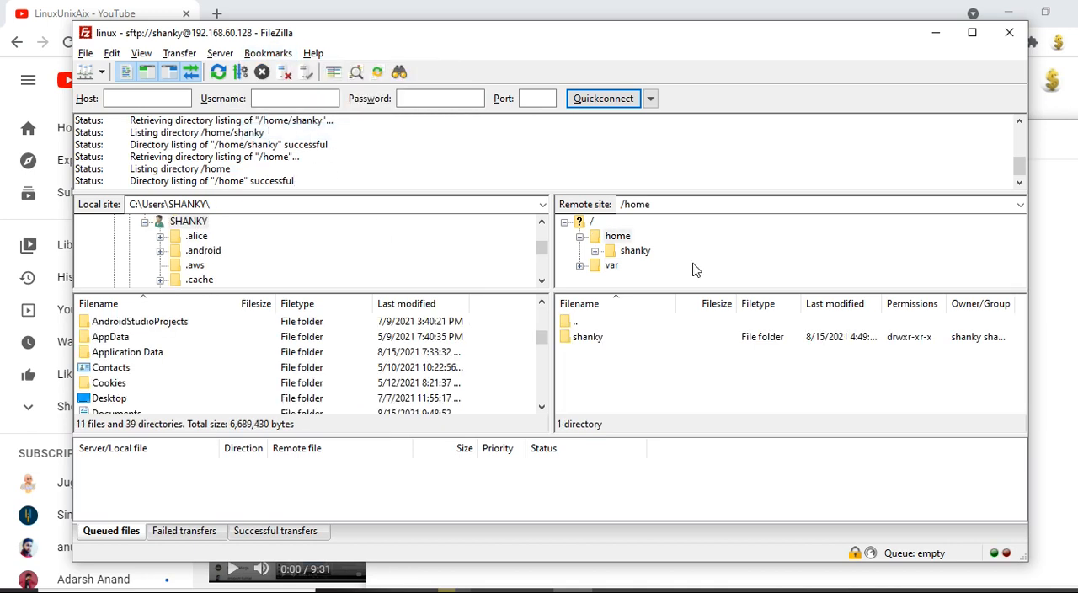
pyautogui.click(667, 204)
pyautogui.click(268, 53)
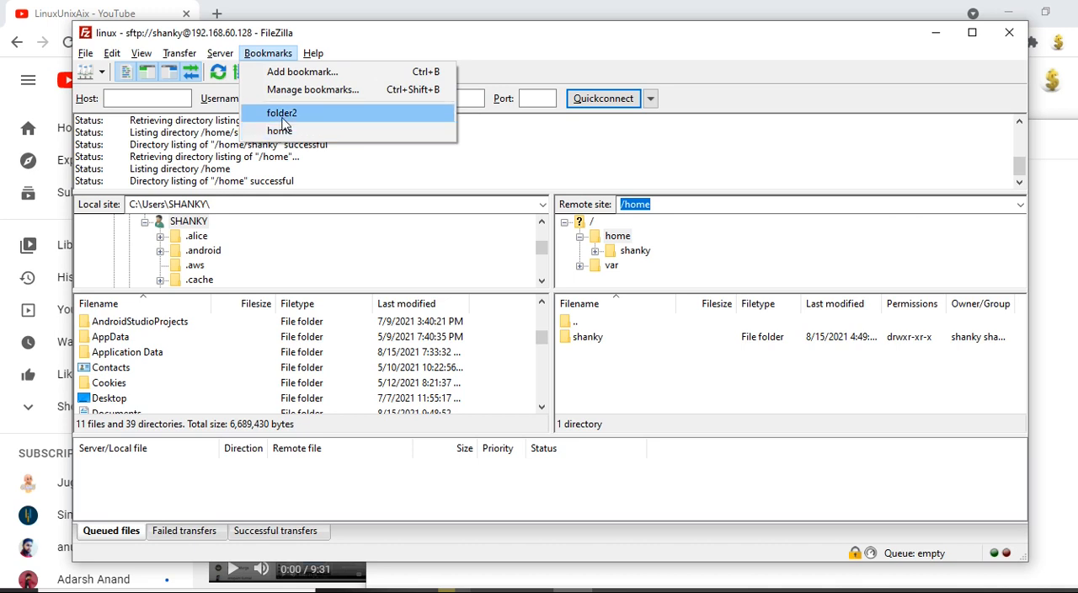
# Step: Check the quickConnect item in Notepad's tricks list, return to FileZilla, and view the Quickconnect history
pyautogui.hotkey('alt', 'Tab')
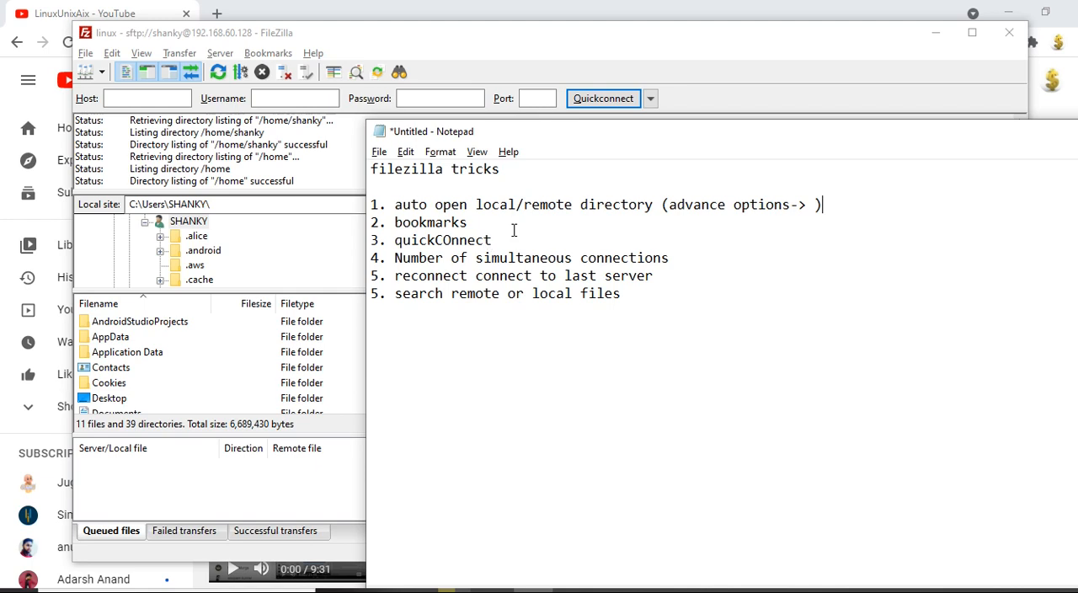
pyautogui.click(335, 153)
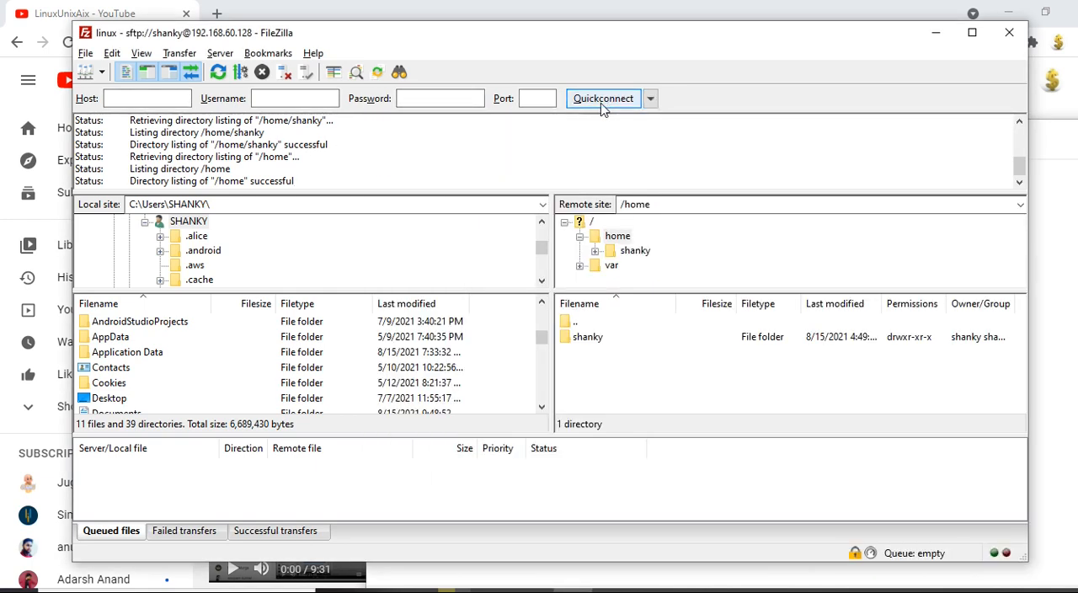
pyautogui.click(650, 99)
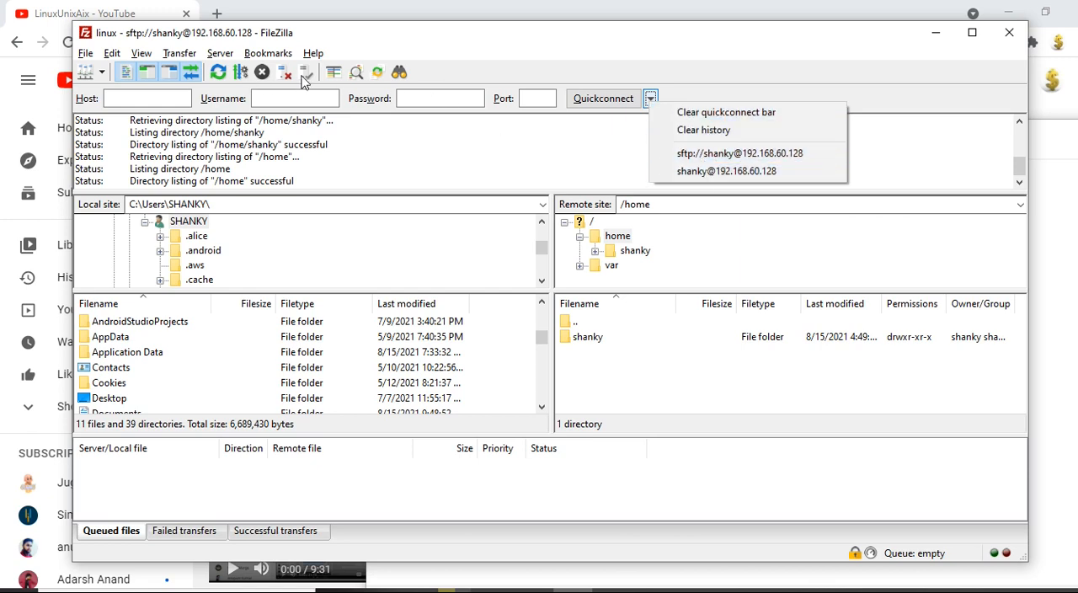
# Step: Disconnect from the server and try to connect through the non-SFTP Quickconnect history entry for 192.168.60.128
pyautogui.click(291, 77)
pyautogui.click(286, 74)
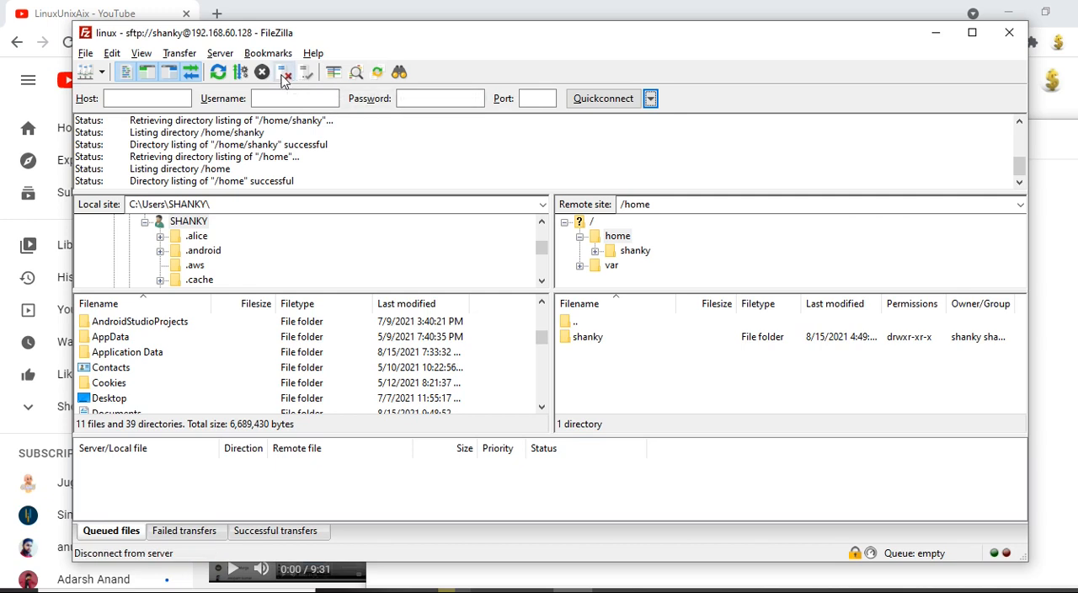
pyautogui.click(650, 99)
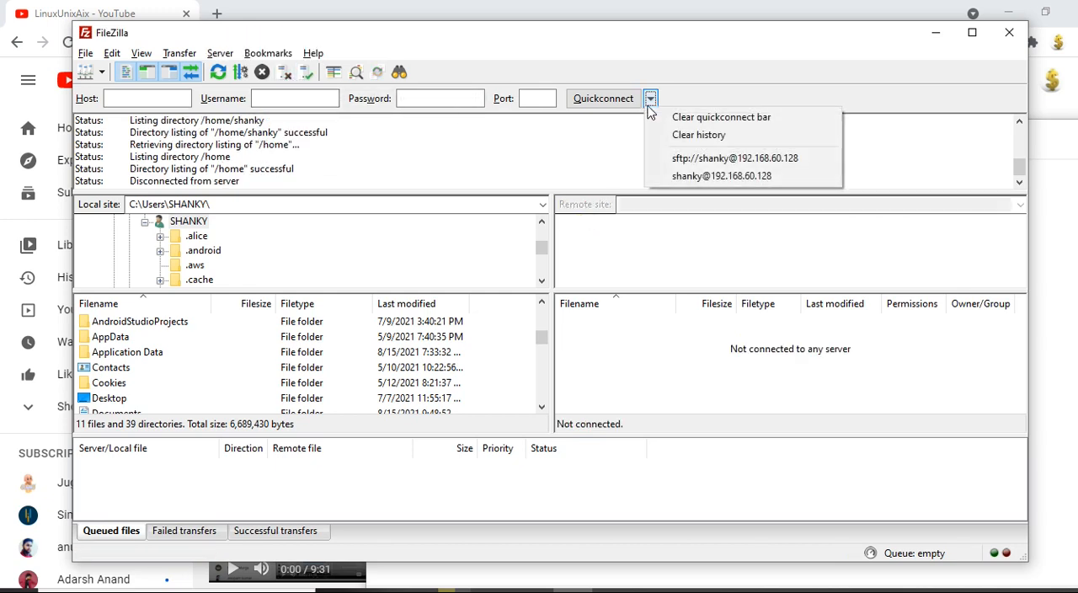
pyautogui.click(697, 180)
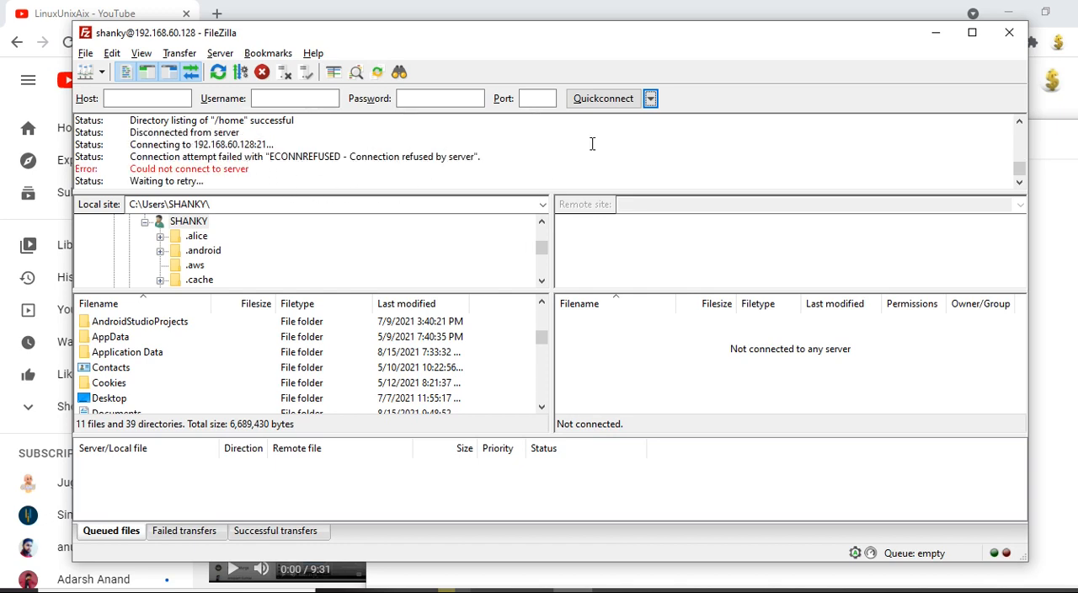
# Step: Connect through the SFTP Quickconnect history entry for 192.168.60.128, establishing the connection in a new tab
pyautogui.click(650, 98)
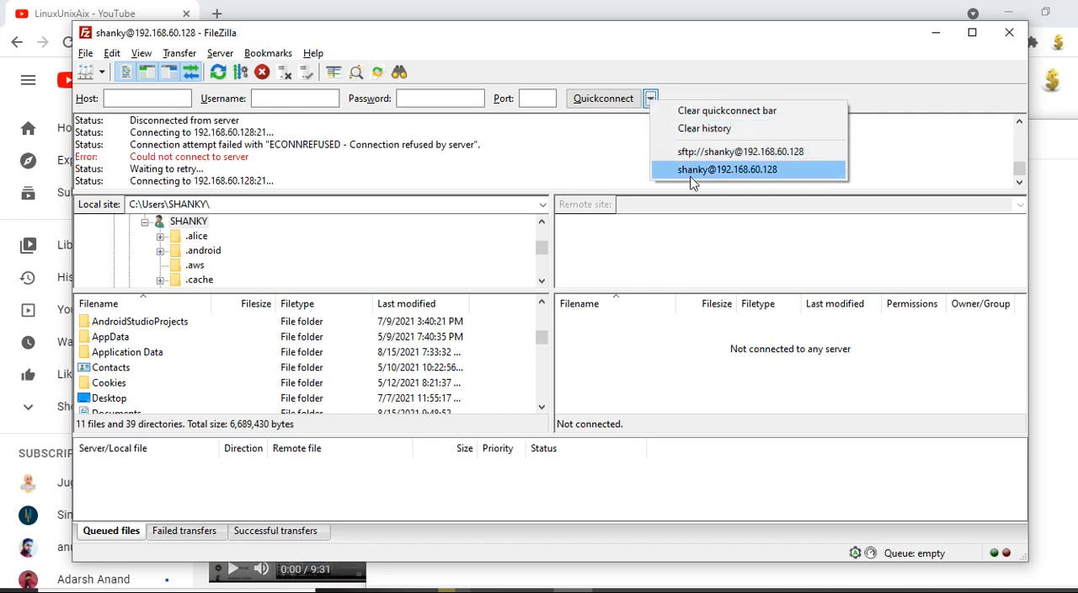
pyautogui.click(679, 152)
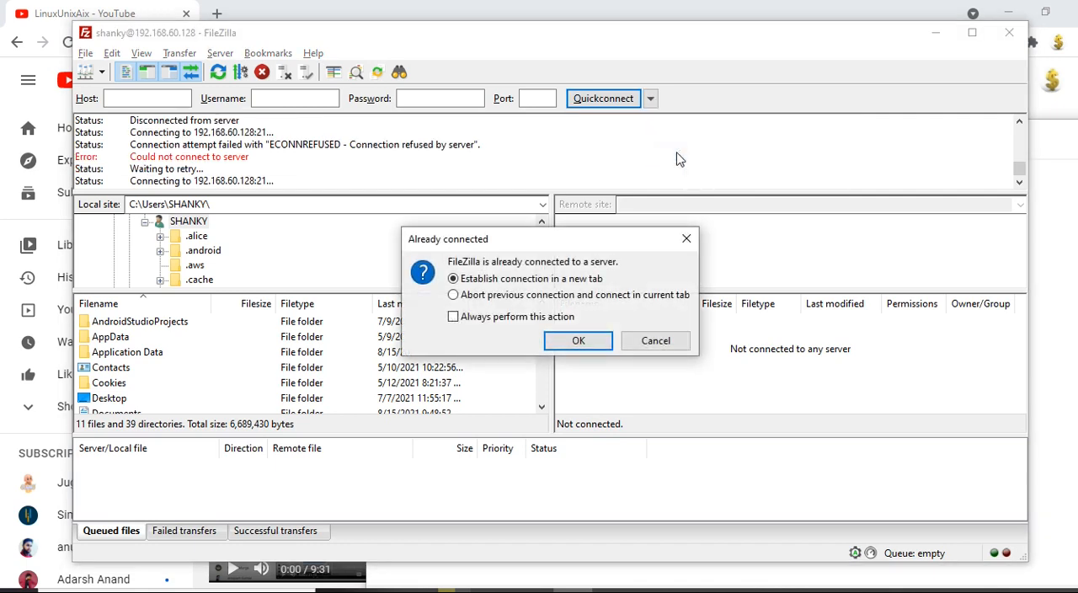
pyautogui.click(578, 339)
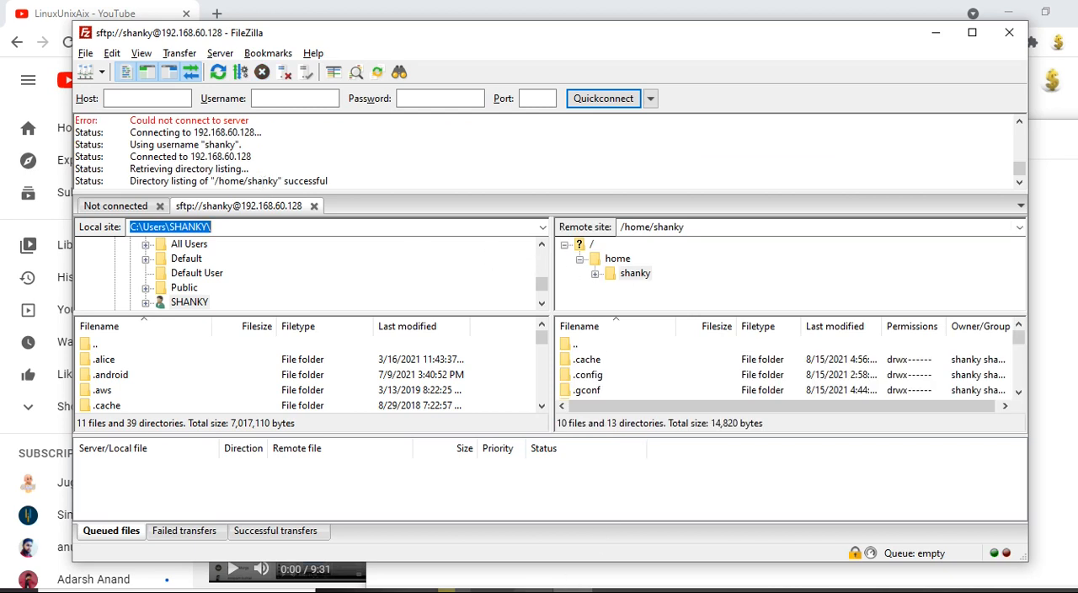
# Step: Consult the tricks list in Notepad and return to FileZilla to look for the simultaneous connections setting
pyautogui.hotkey('alt', 'Tab')
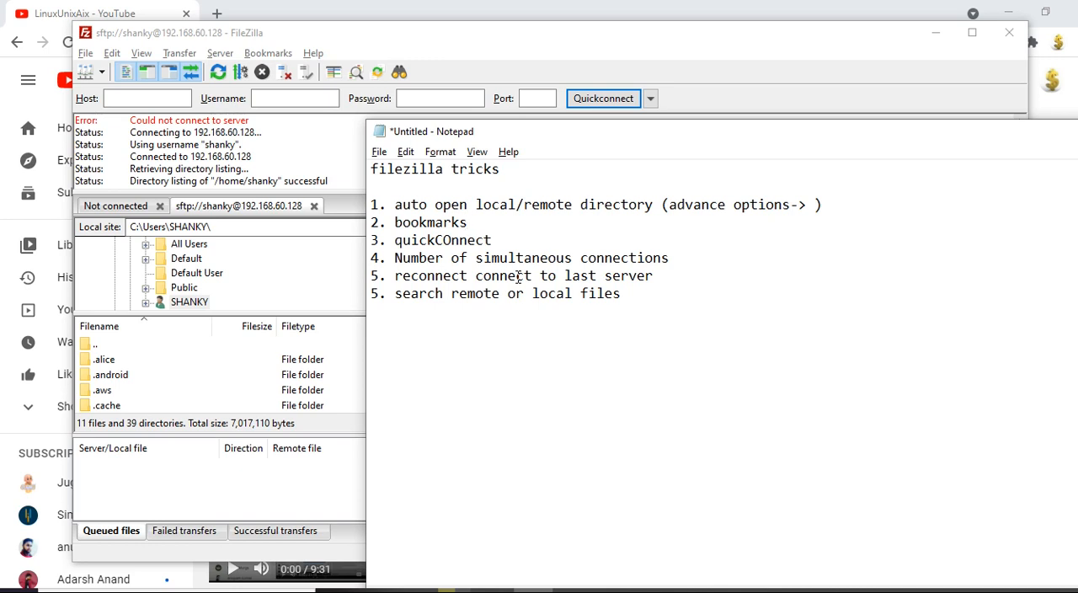
pyautogui.click(350, 160)
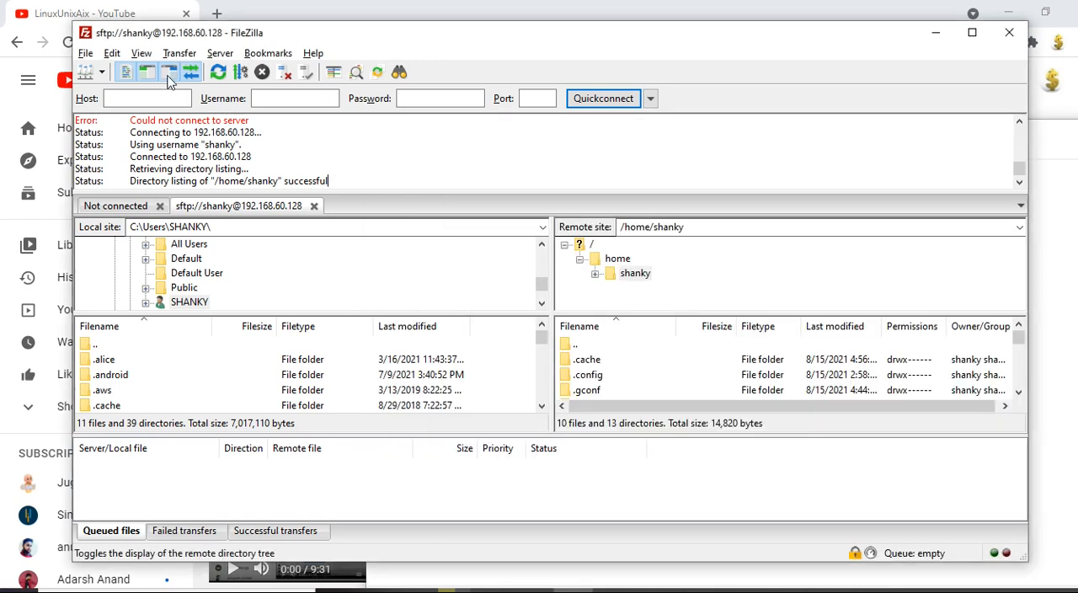
pyautogui.click(219, 54)
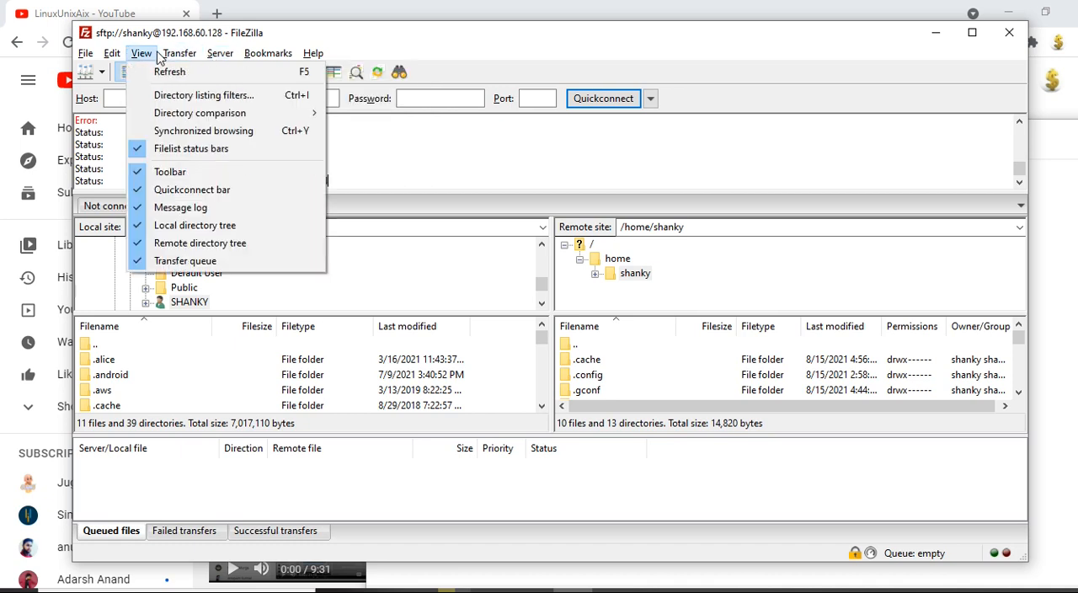
pyautogui.moveTo(179, 56)
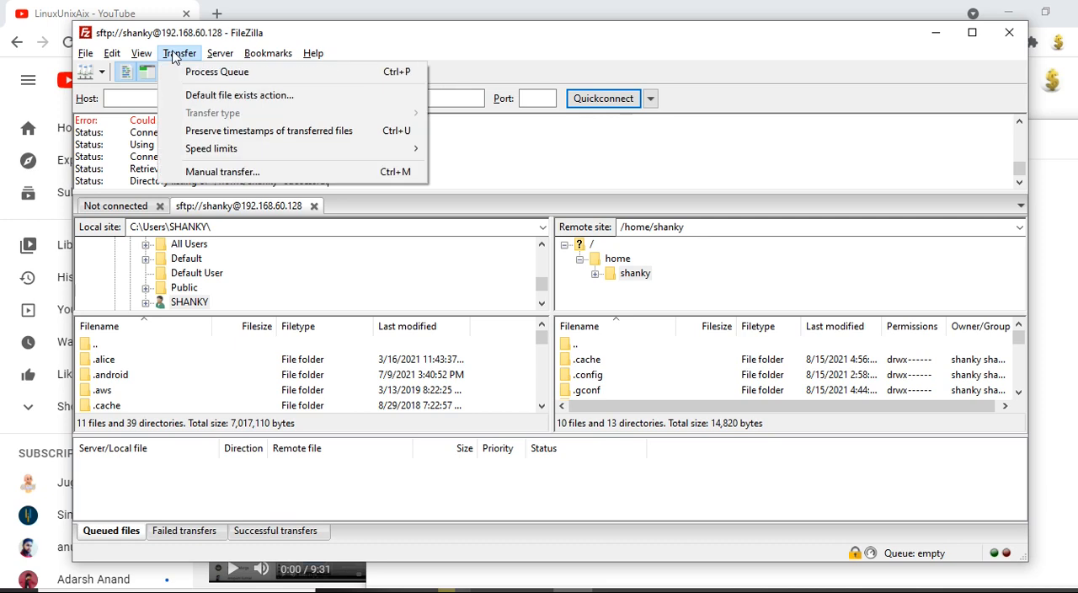
pyautogui.moveTo(221, 53)
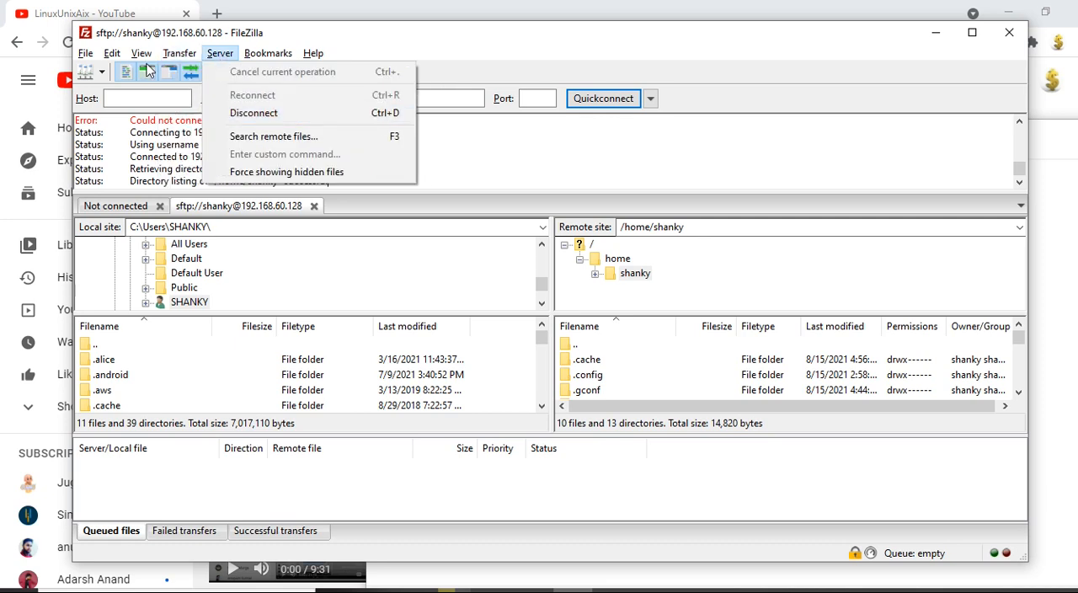
pyautogui.moveTo(114, 57)
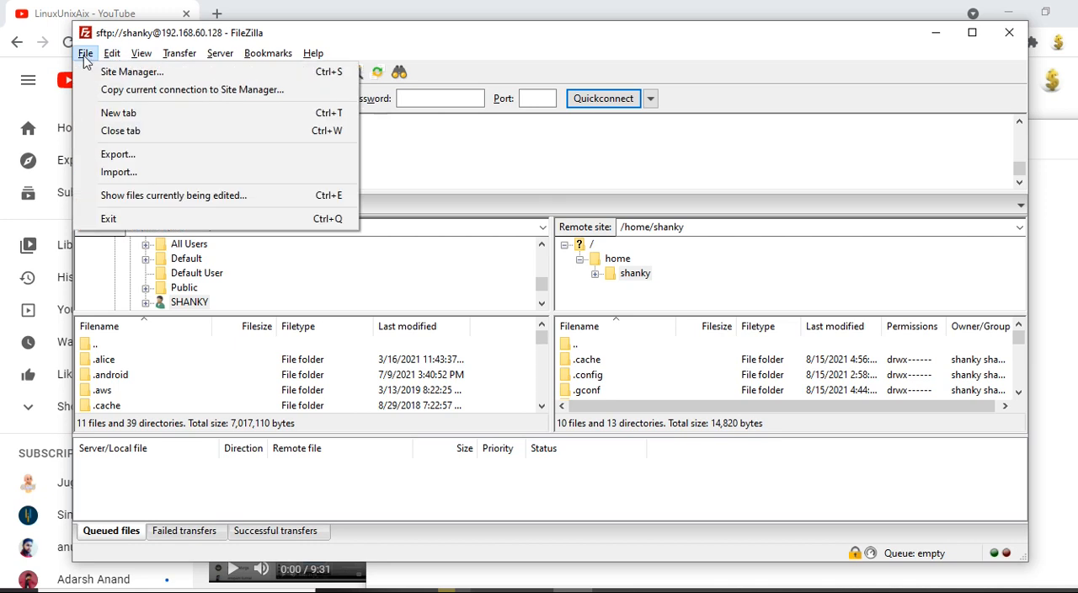
# Step: In the Site Manager, limit the linux site to a maximum of 1 simultaneous connection and save the setting
pyautogui.click(97, 72)
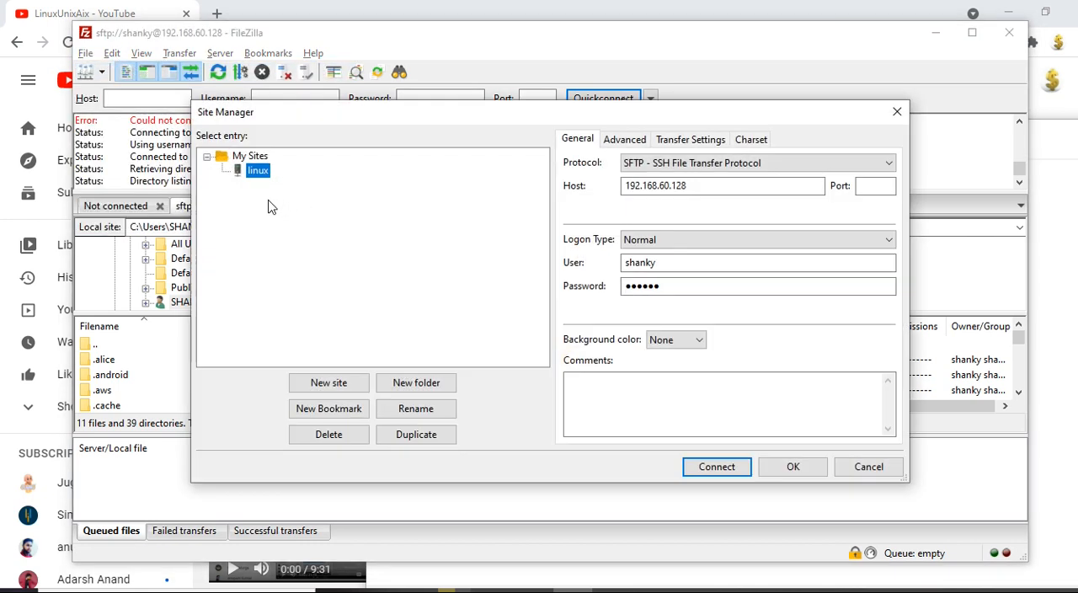
pyautogui.click(660, 143)
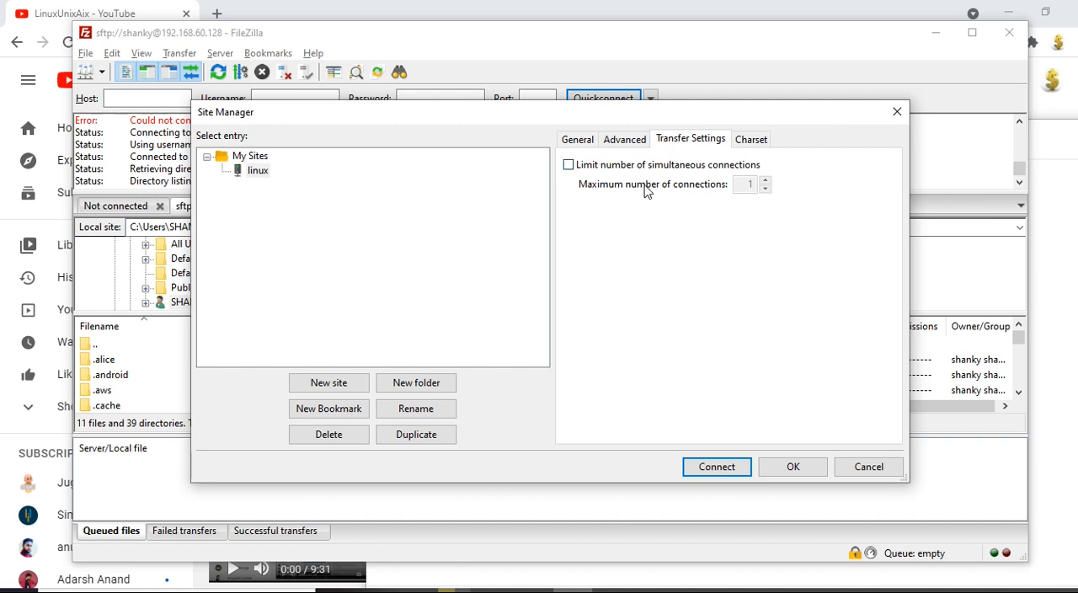
pyautogui.click(568, 165)
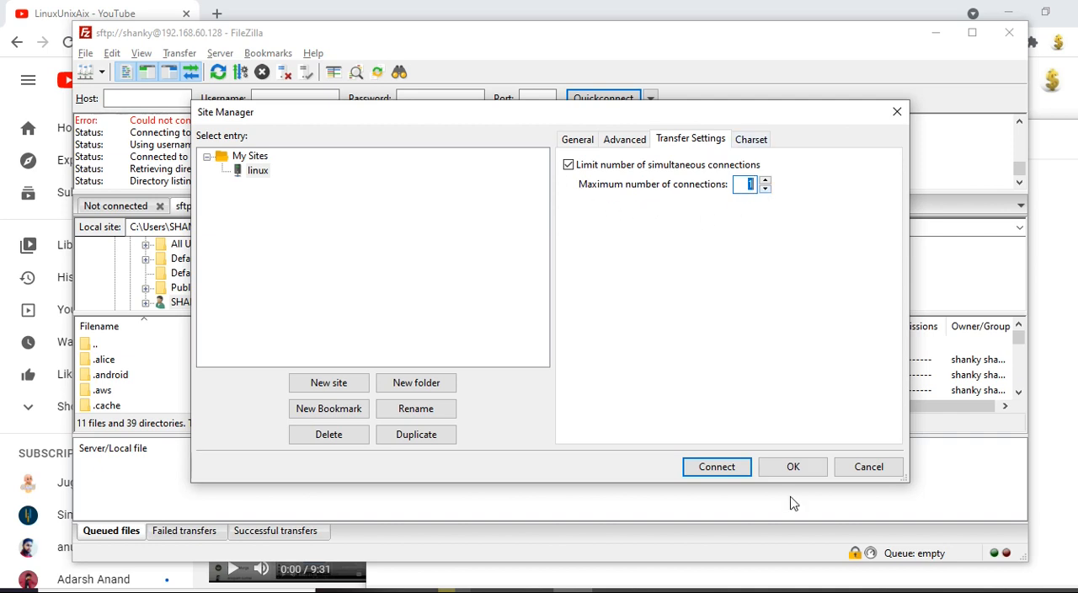
pyautogui.click(815, 465)
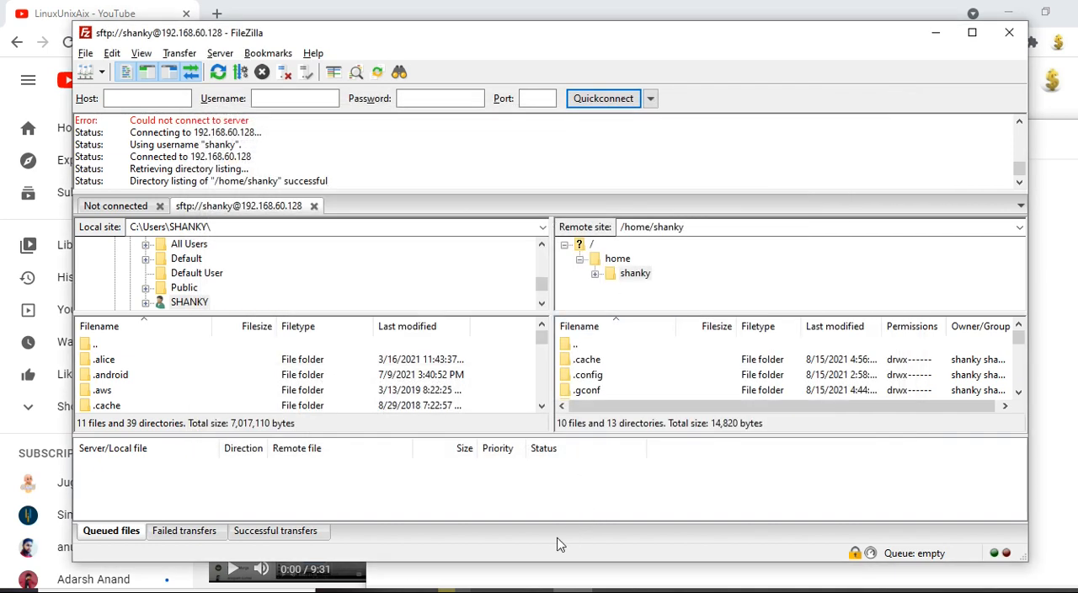
# Step: Check the reconnect item in Notepad, return to FileZilla, and twice disconnect from and reconnect to the last used server
pyautogui.click(533, 589)
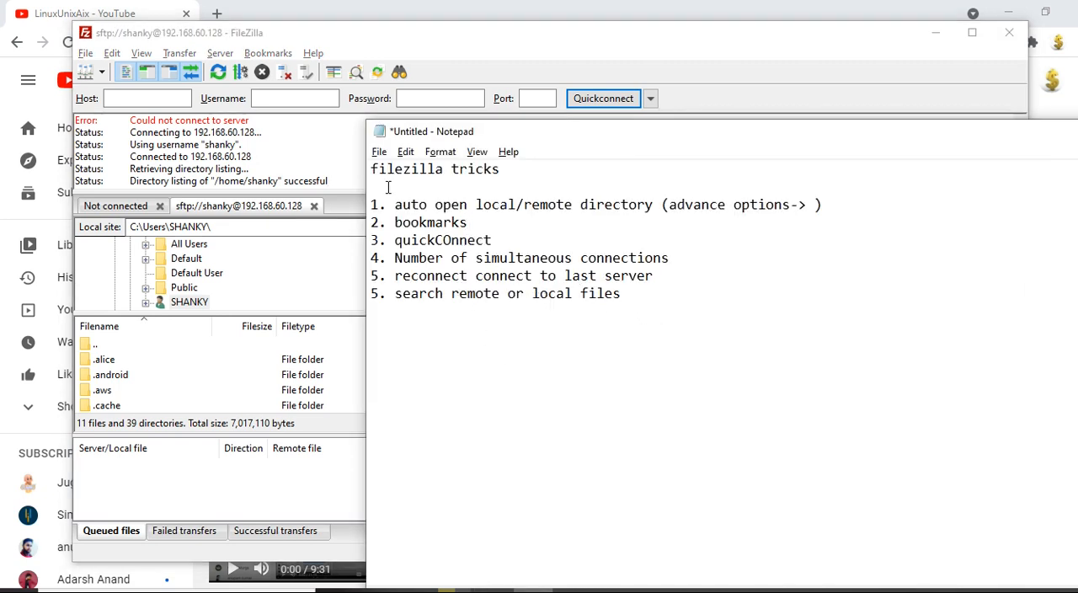
pyautogui.click(271, 159)
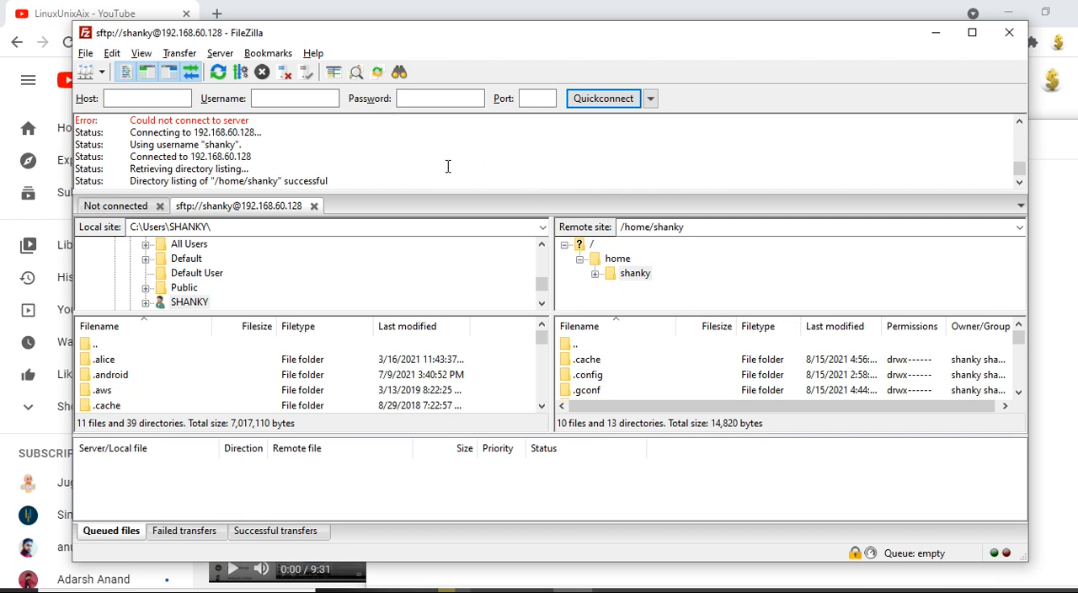
pyautogui.click(285, 73)
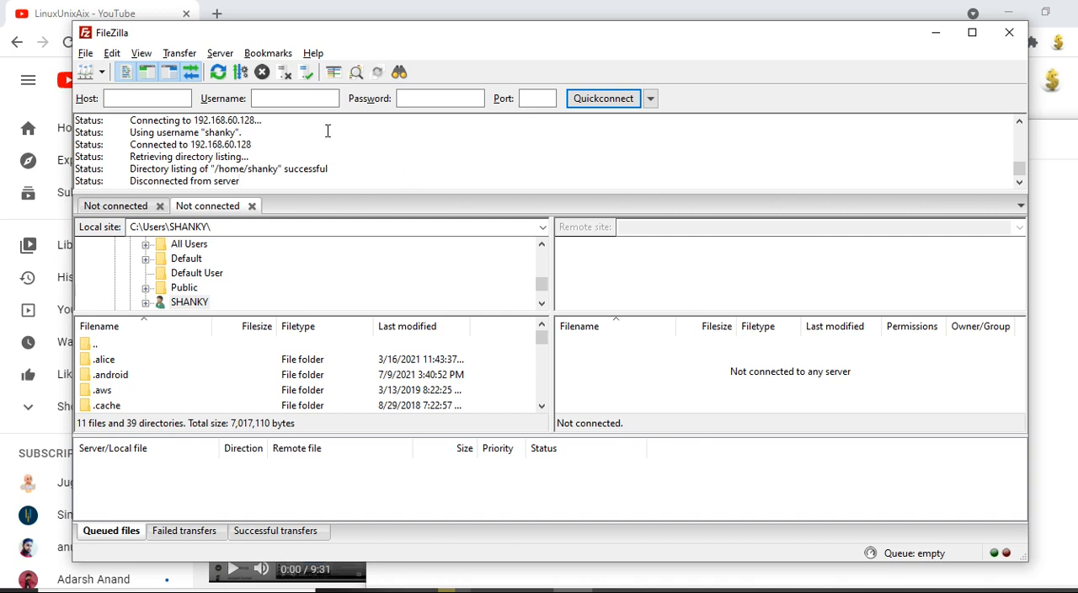
pyautogui.click(223, 54)
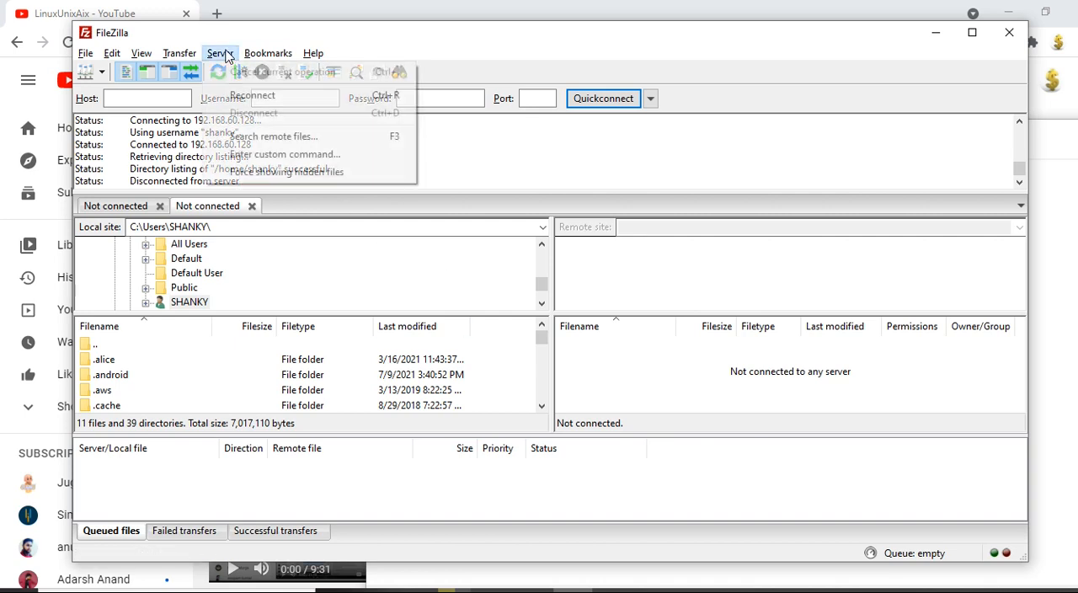
pyautogui.click(254, 96)
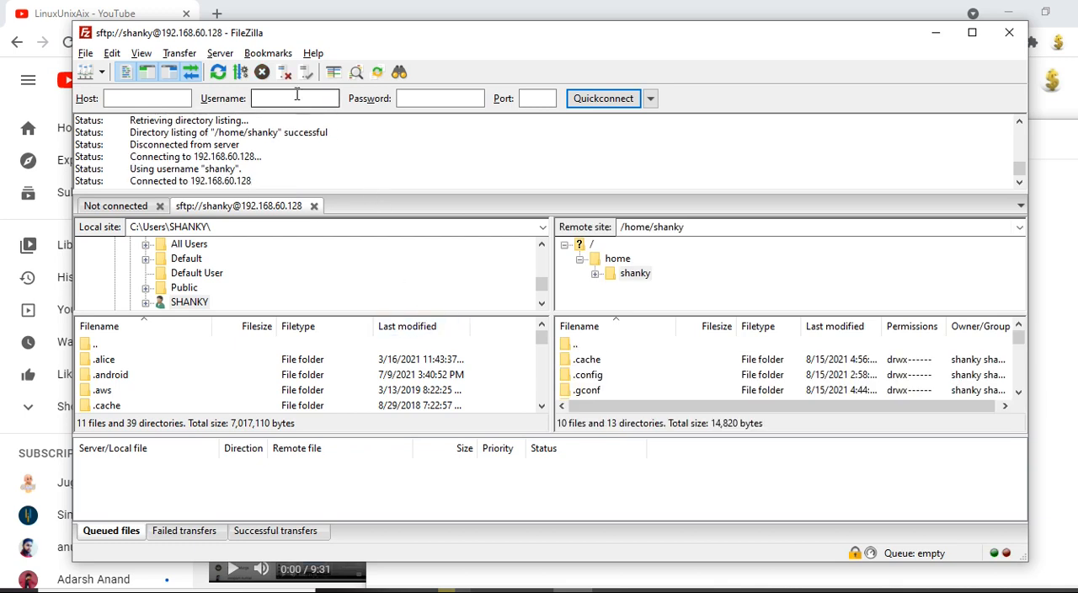
pyautogui.click(284, 73)
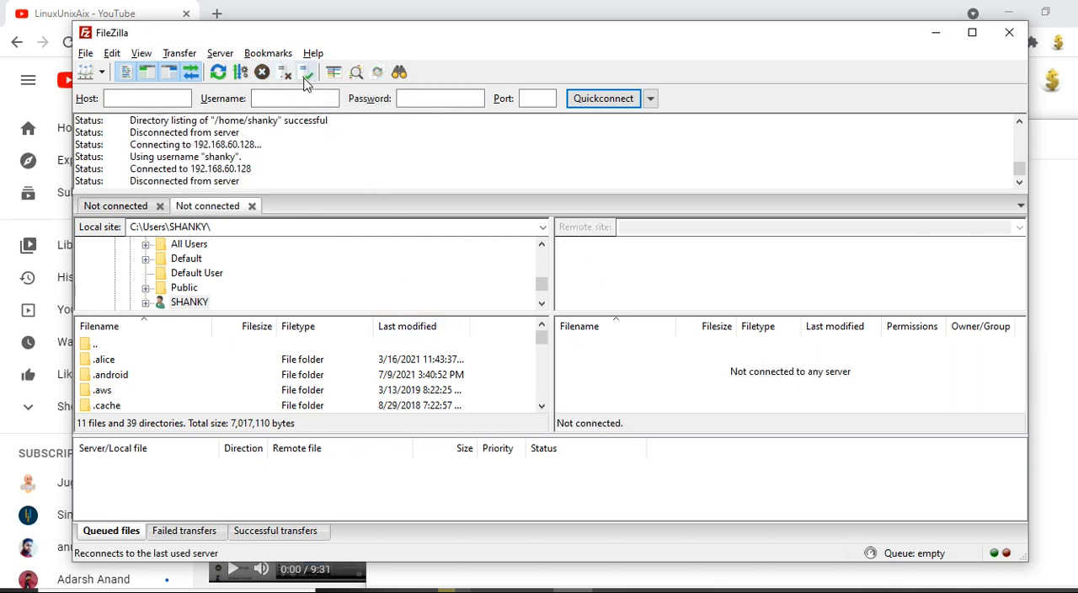
pyautogui.click(306, 77)
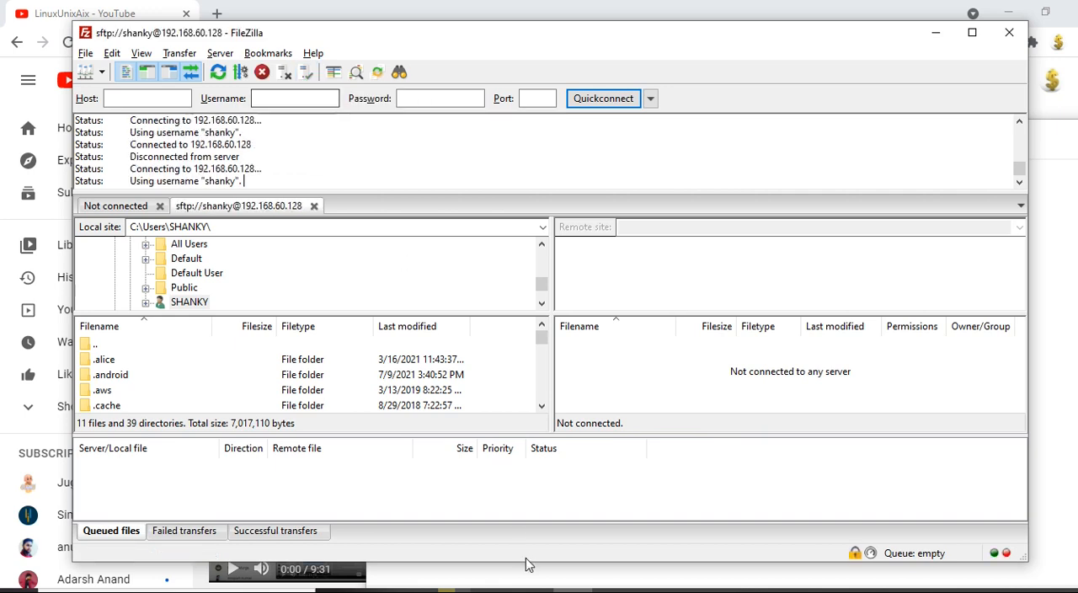
# Step: Switch to Notepad and highlight the "search remote or local files" item in the tricks list
pyautogui.hotkey('alt', 'Tab')
pyautogui.moveTo(414, 299); pyautogui.dragTo(620, 305)
pyautogui.click(592, 314)
pyautogui.moveTo(397, 296); pyautogui.dragTo(623, 301)
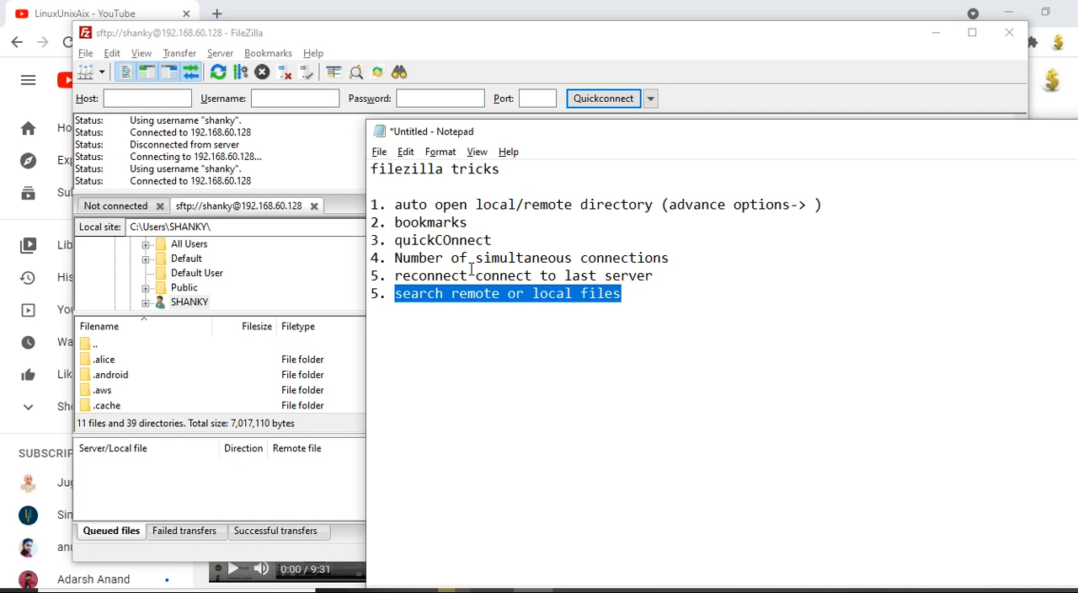
# Step: Return to FileZilla, open the remote file search, bring its window fully into view, and highlight the search directory path
pyautogui.click(307, 125)
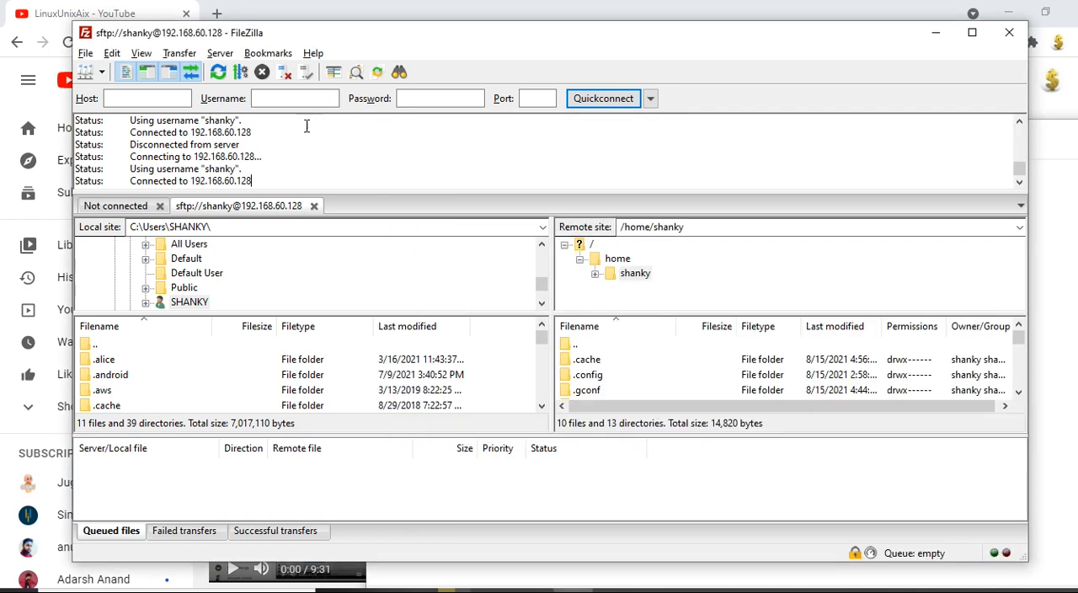
pyautogui.click(226, 57)
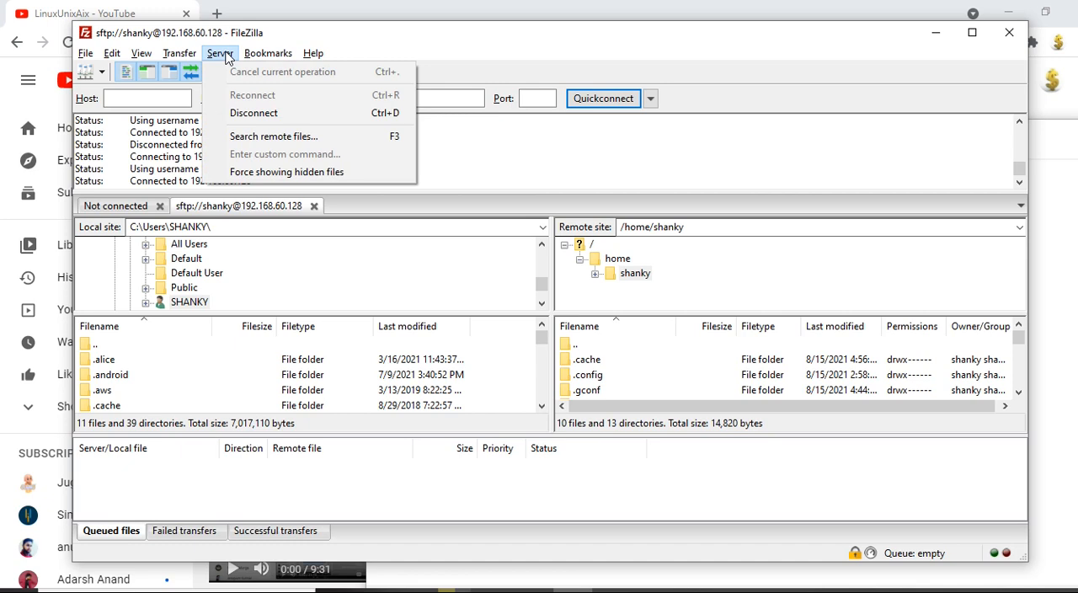
pyautogui.click(246, 136)
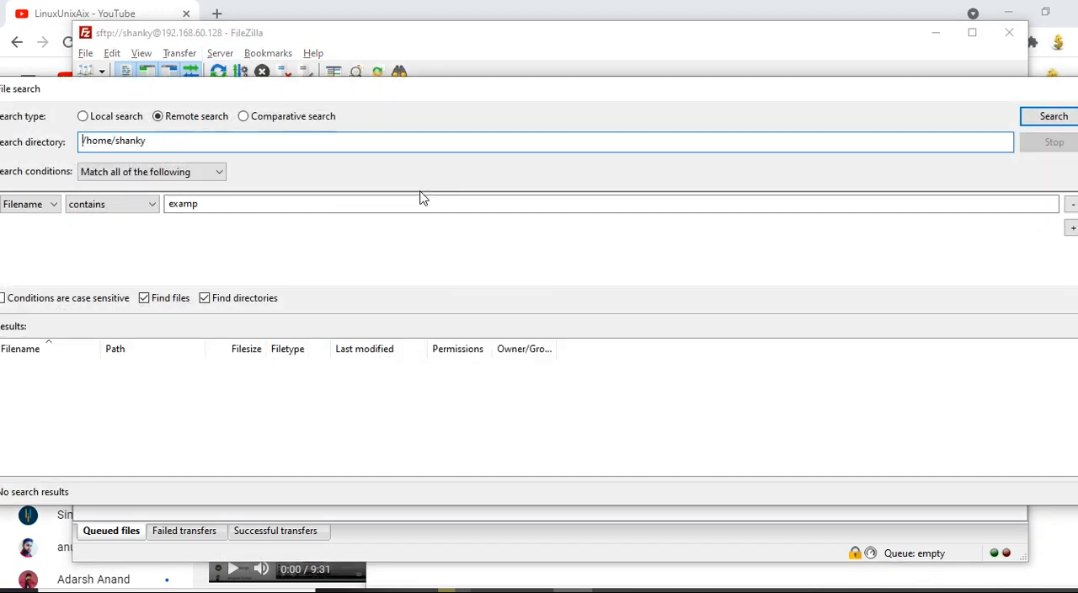
pyautogui.moveTo(340, 94); pyautogui.dragTo(476, 93)
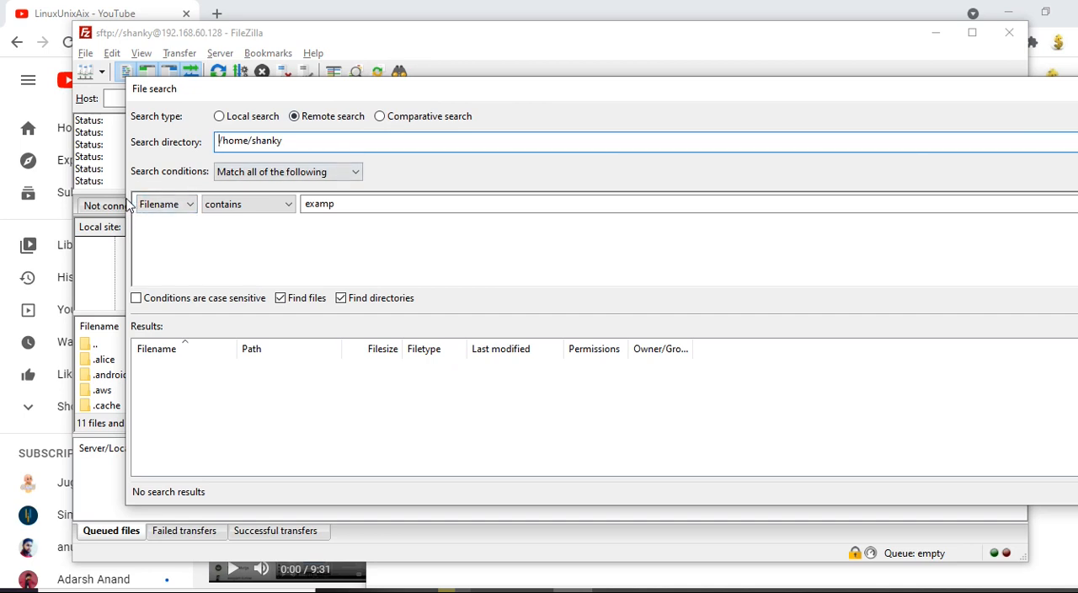
pyautogui.moveTo(126, 204); pyautogui.dragTo(248, 204)
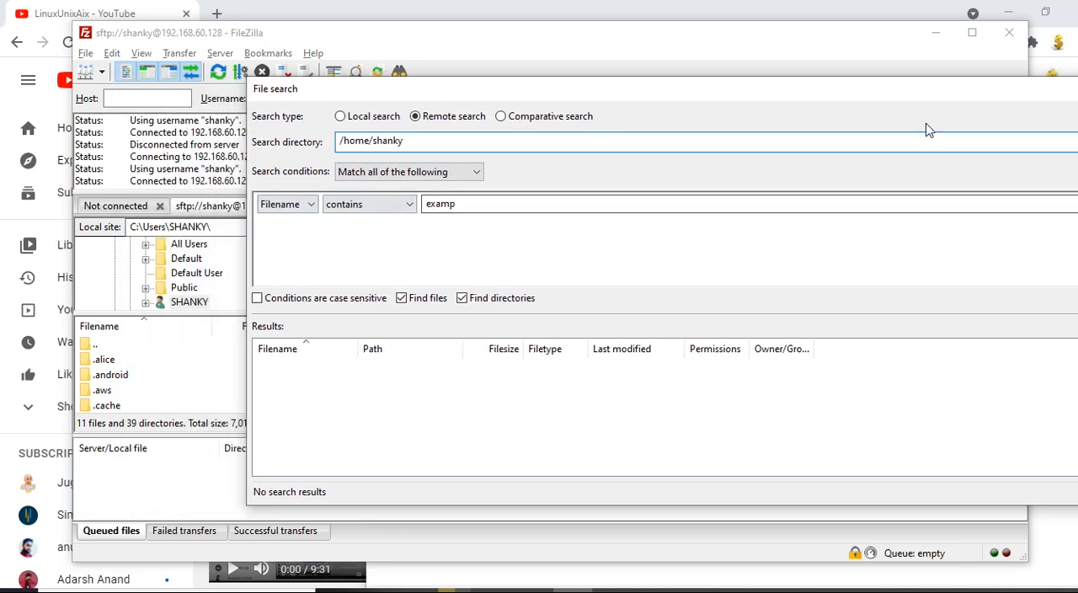
pyautogui.moveTo(898, 99); pyautogui.dragTo(695, 88)
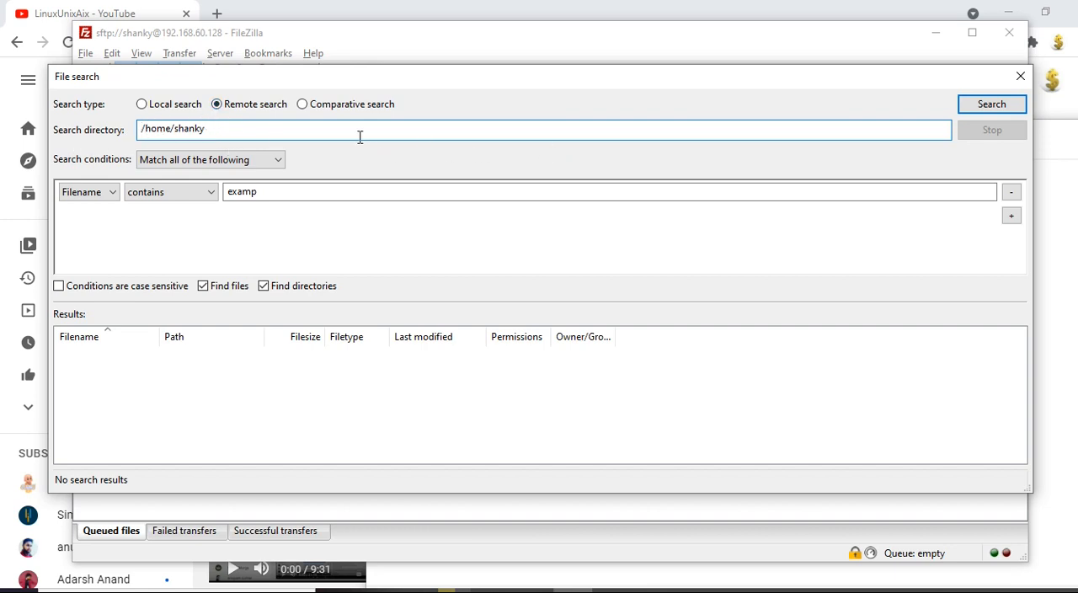
pyautogui.moveTo(226, 147); pyautogui.dragTo(98, 140)
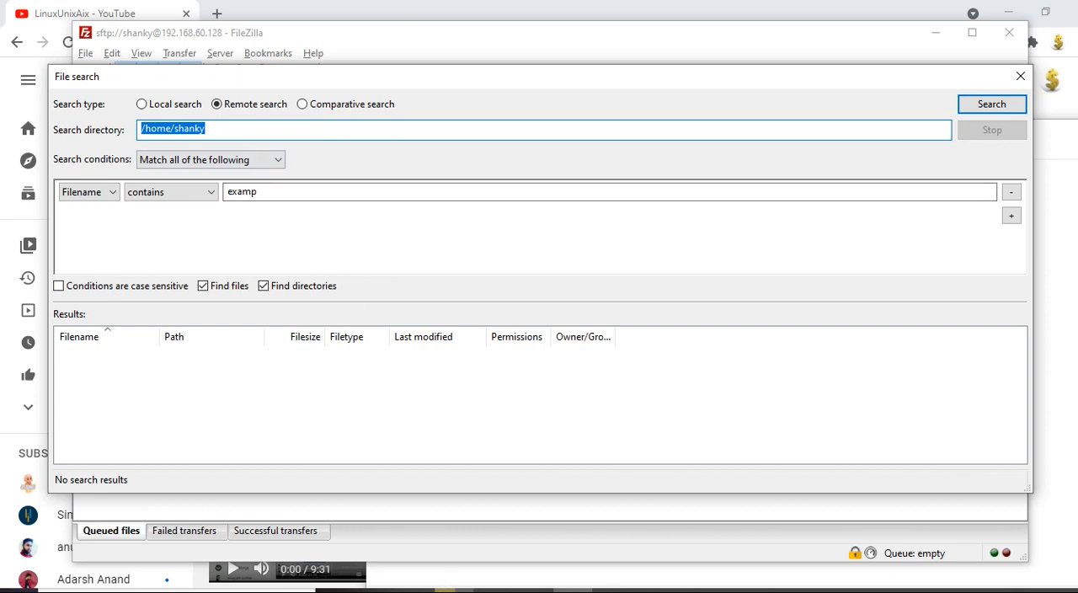
# Step: Switch to the Ubuntu virtual machine and log in by entering the account password
pyautogui.click(482, 591)
pyautogui.click(649, 531)
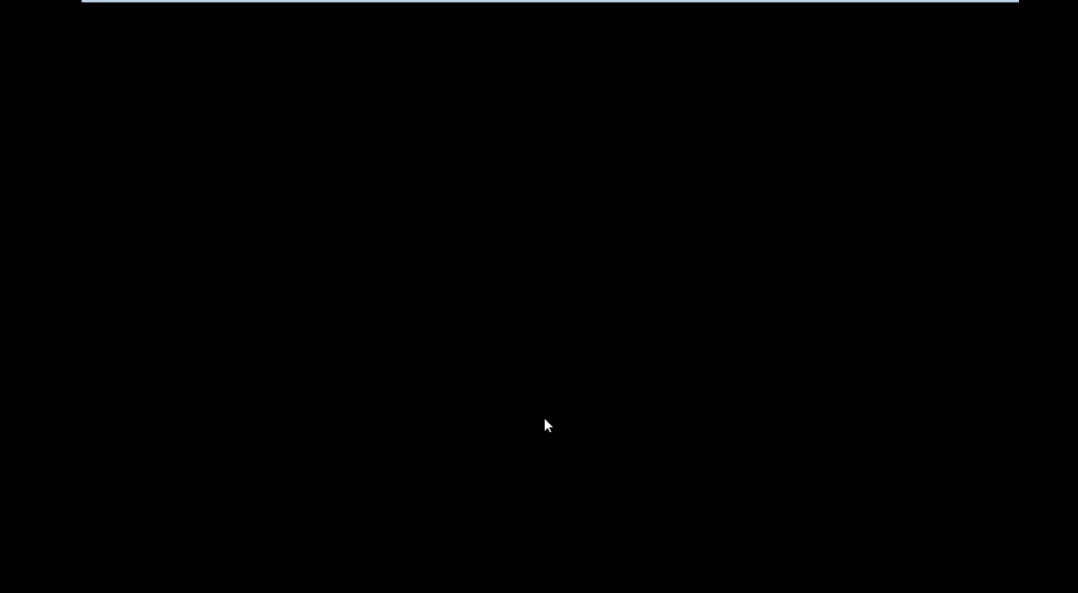
pyautogui.click(359, 350)
pyautogui.write('••••')
pyautogui.press('BackSpace')
pyautogui.press('BackSpace')
pyautogui.press('BackSpace')
pyautogui.write('•••••')
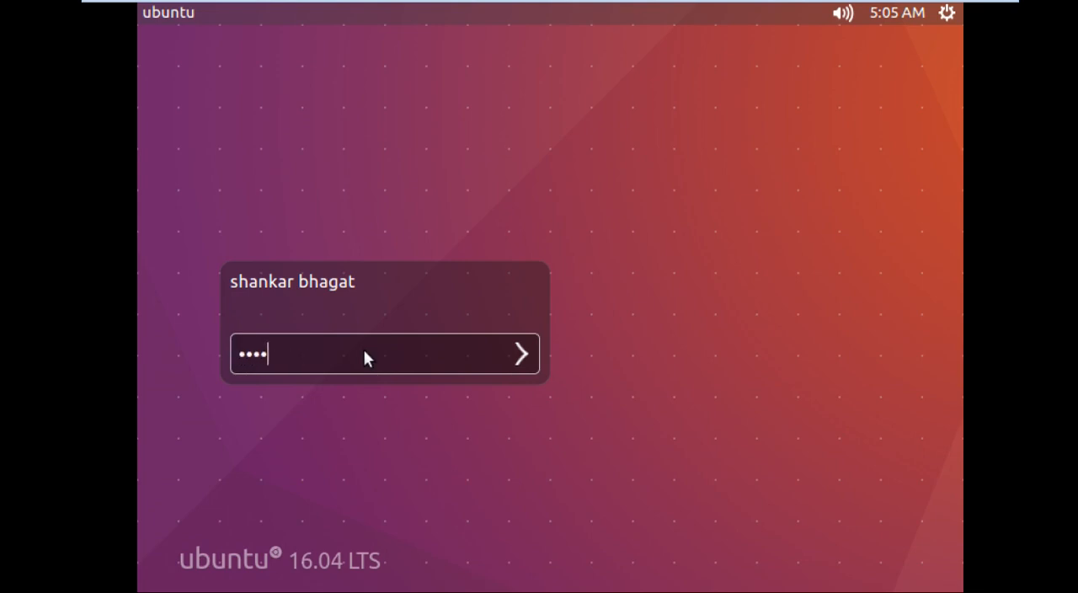
pyautogui.press('Return')
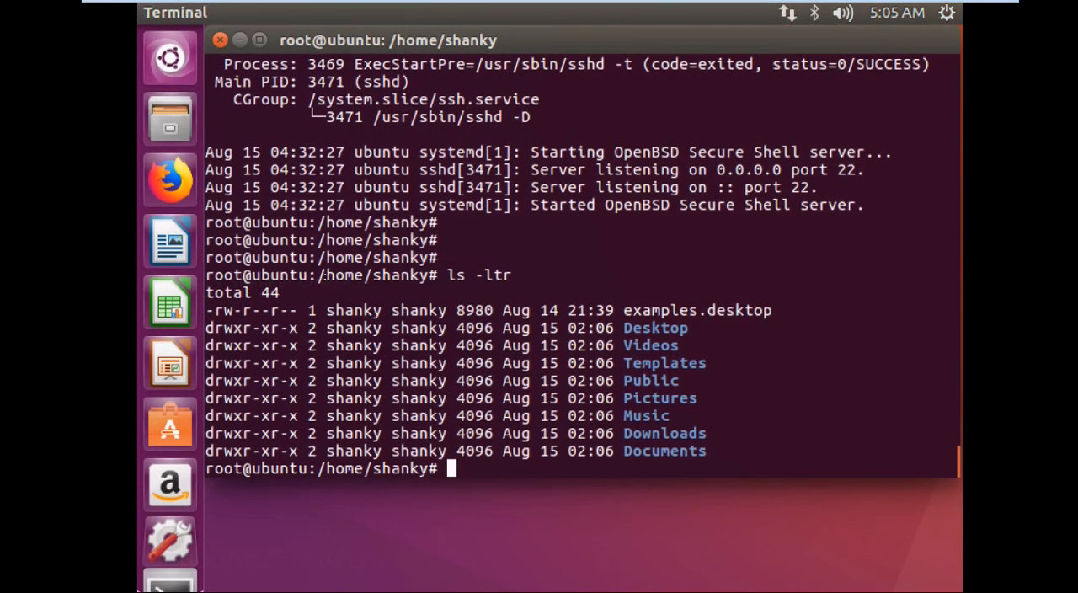
# Step: In the terminal, highlight the home directory path and the examples.desktop file name, and leave the virtual machine for FileZilla
pyautogui.moveTo(326, 276); pyautogui.dragTo(427, 275)
pyautogui.moveTo(754, 310); pyautogui.dragTo(641, 310)
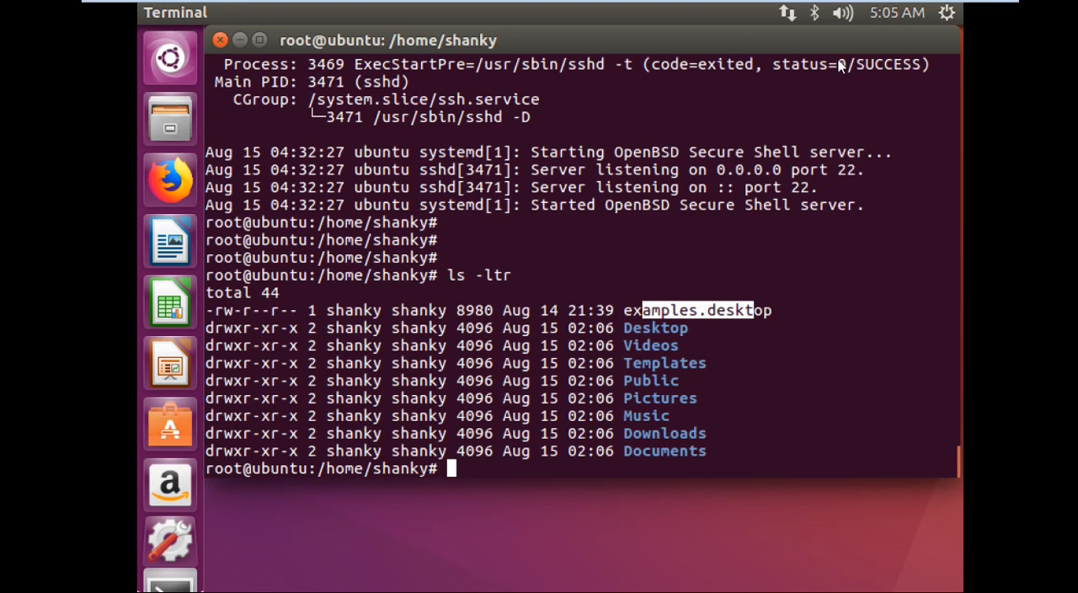
pyautogui.moveTo(946, 8)
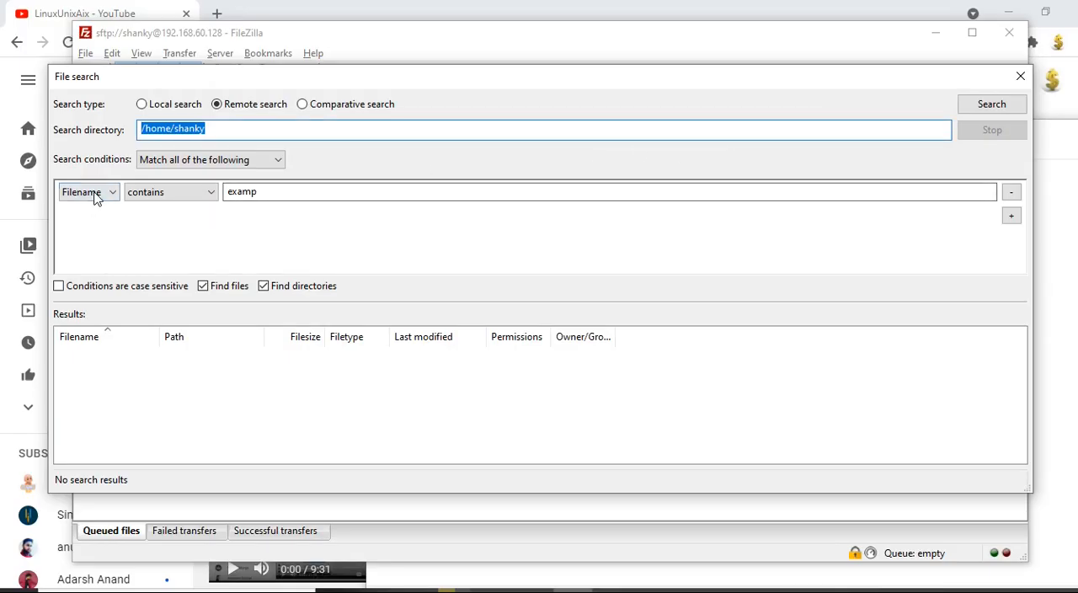
# Step: Run the remote search of the home directory for filenames containing "examp" and select examples.desktop in the results
pyautogui.click(92, 194)
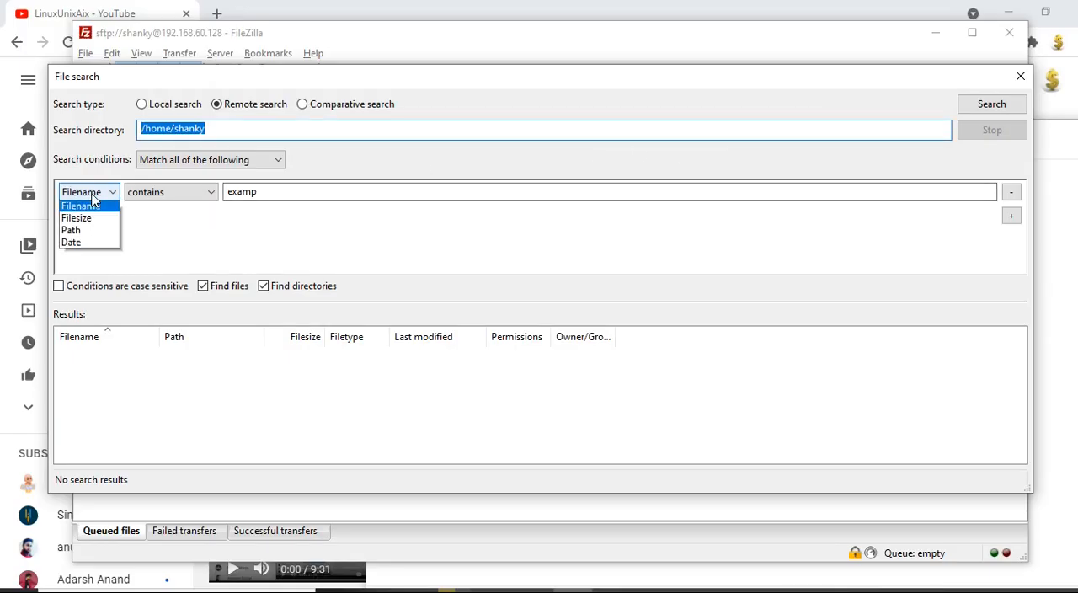
pyautogui.click(87, 266)
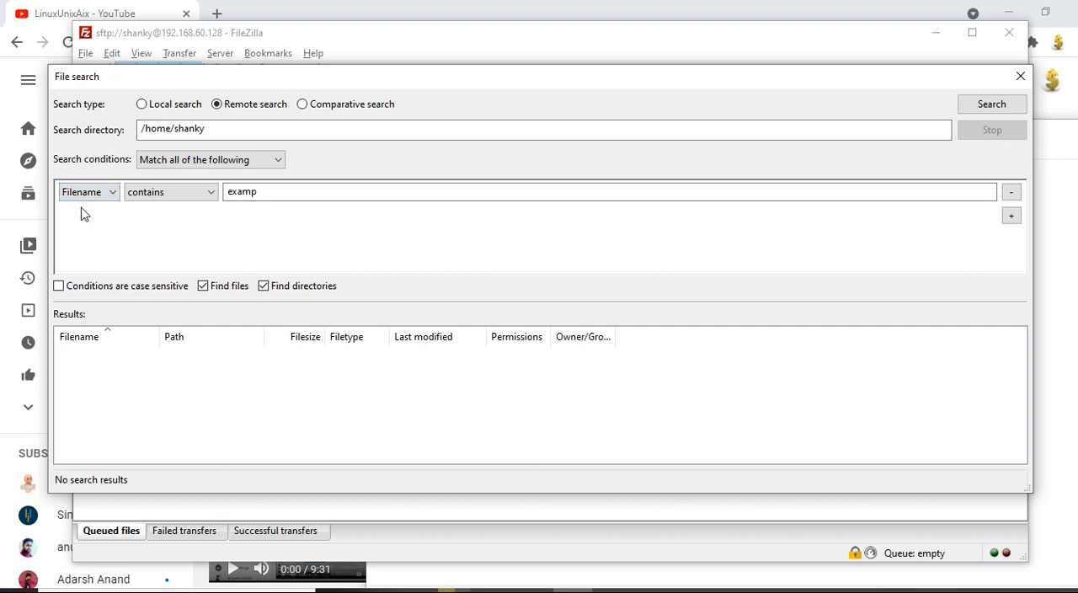
pyautogui.click(193, 188)
pyautogui.click(363, 224)
pyautogui.click(281, 196)
pyautogui.press('Return')
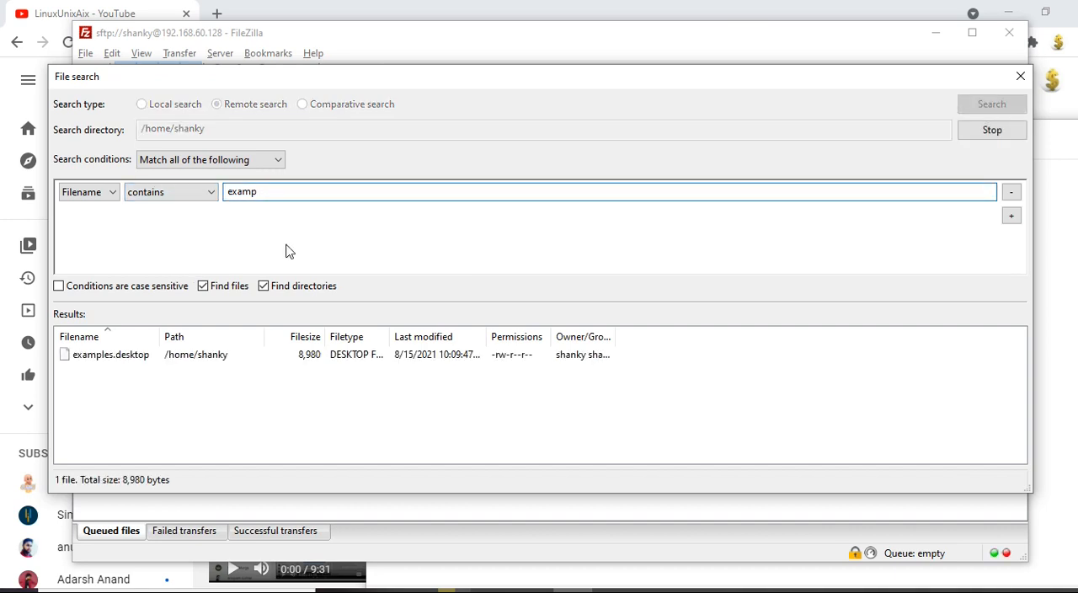
pyautogui.click(122, 360)
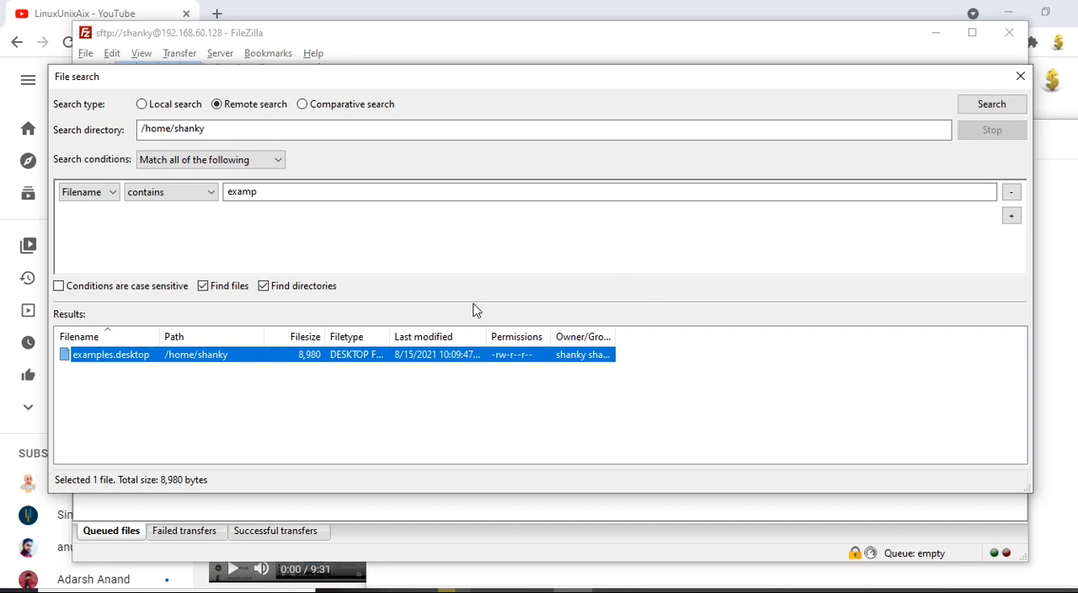
# Step: Switch to Notepad, highlight the entire FileZilla tricks list, and bring the browser with the LinuxUnixAix YouTube channel to the front
pyautogui.hotkey('alt', 'Tab')
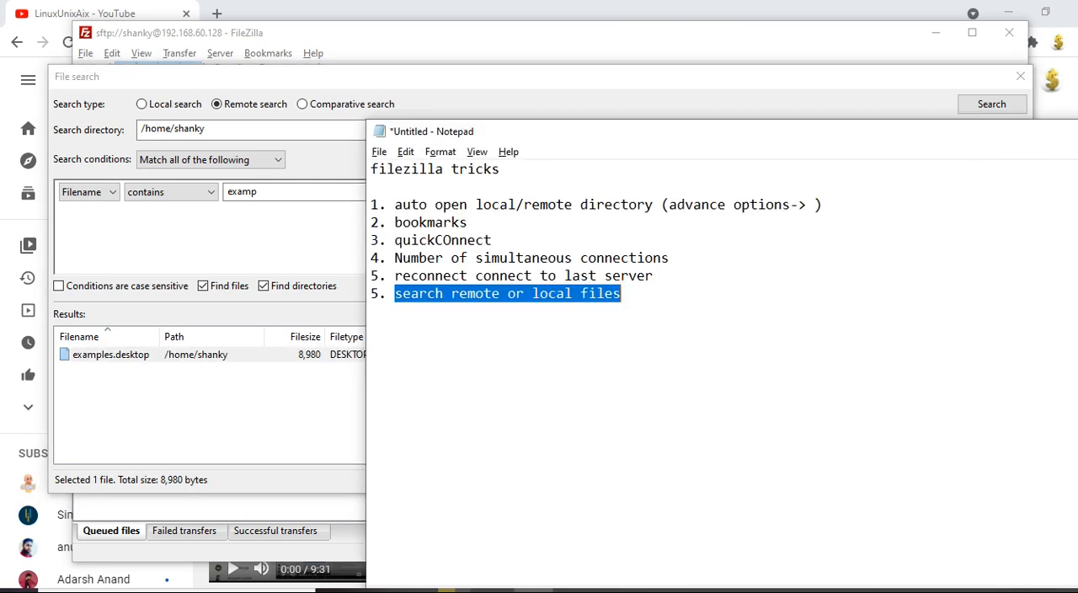
pyautogui.moveTo(656, 366); pyautogui.dragTo(357, 157)
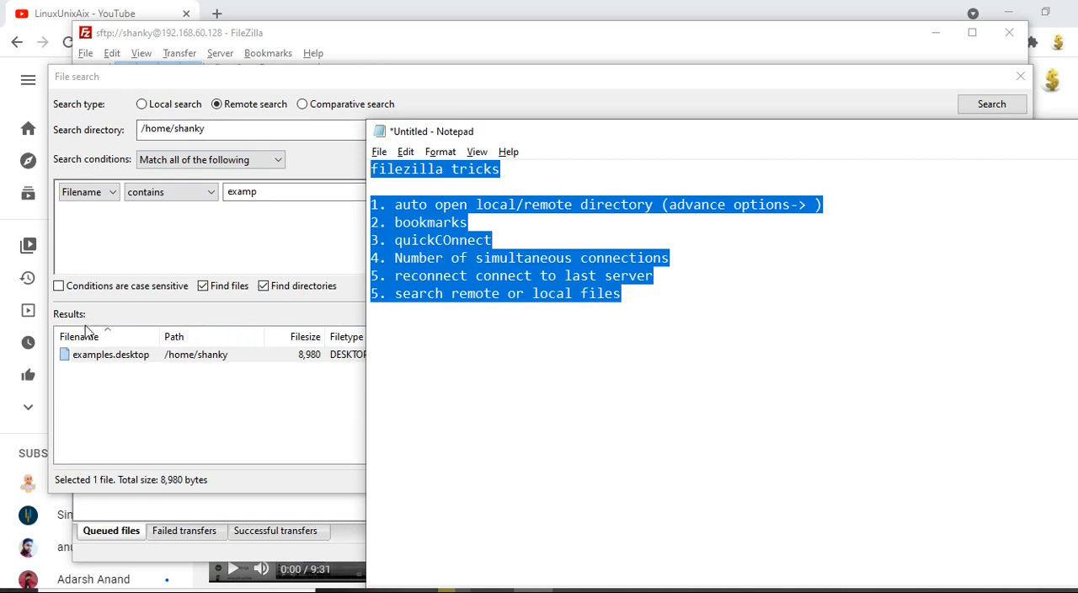
pyautogui.click(459, 8)
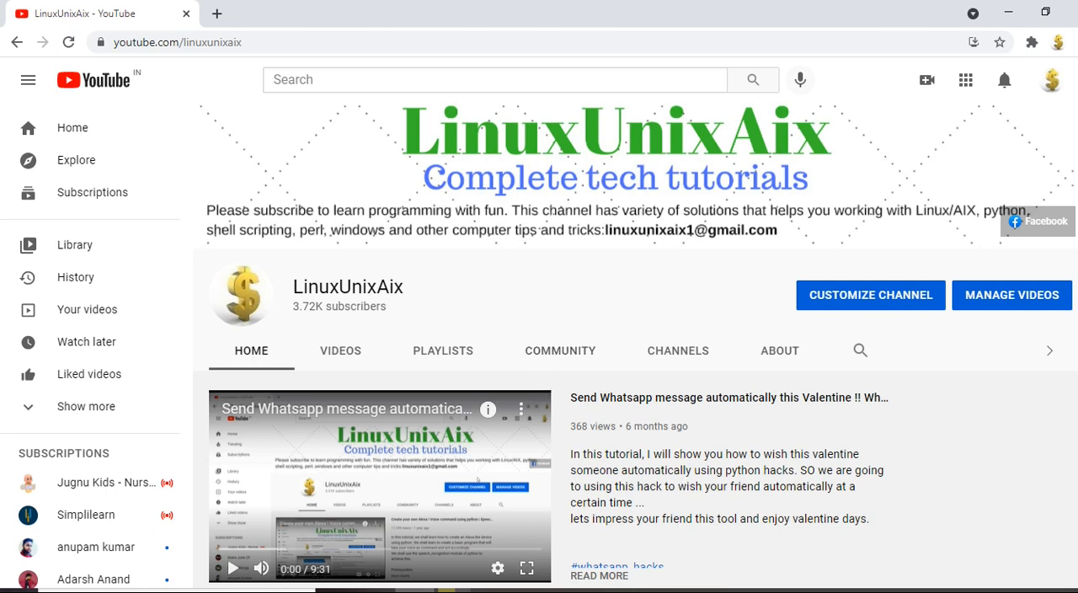
pyautogui.click(894, 591)
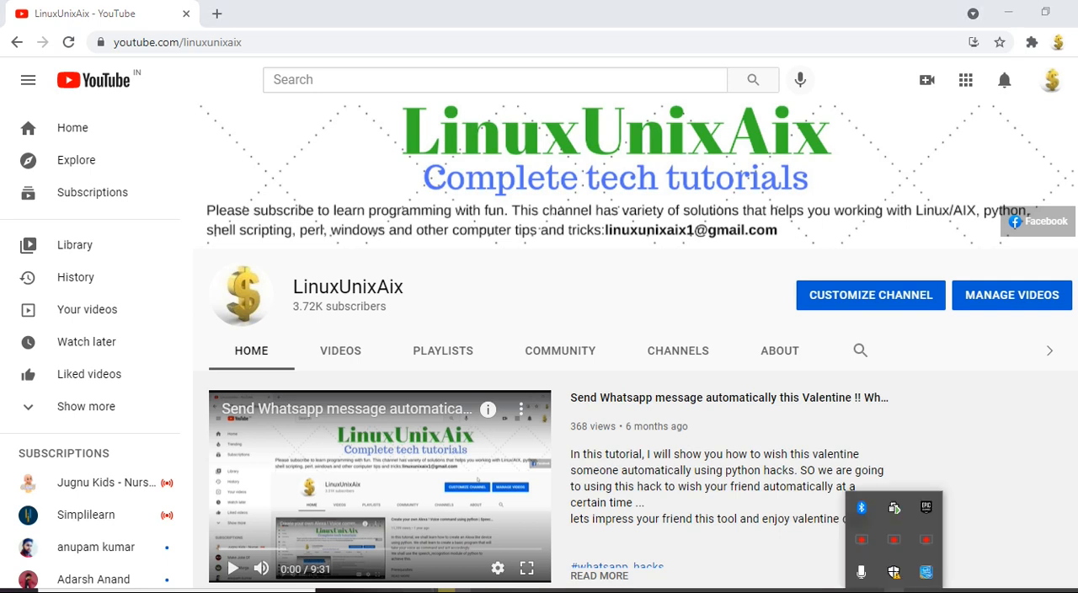